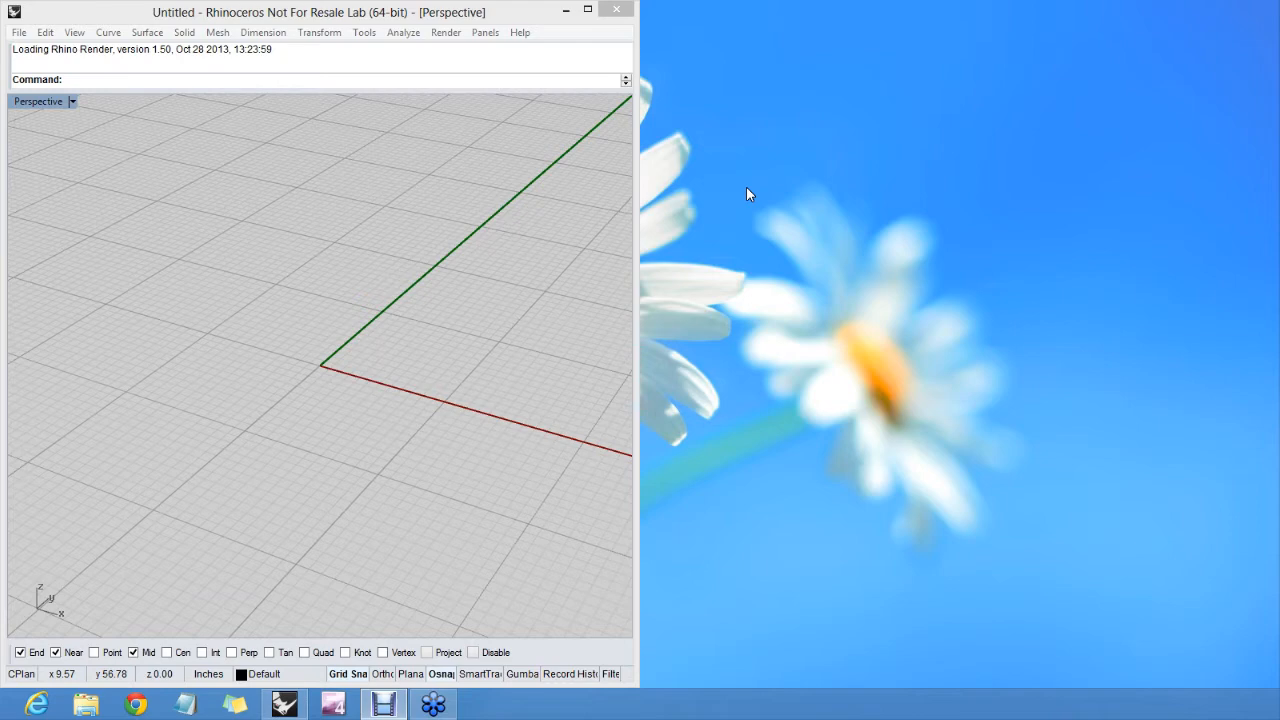
# Launch the Grasshopper plug-in from Rhino and bring its window into focus
pyautogui.click(360, 191)
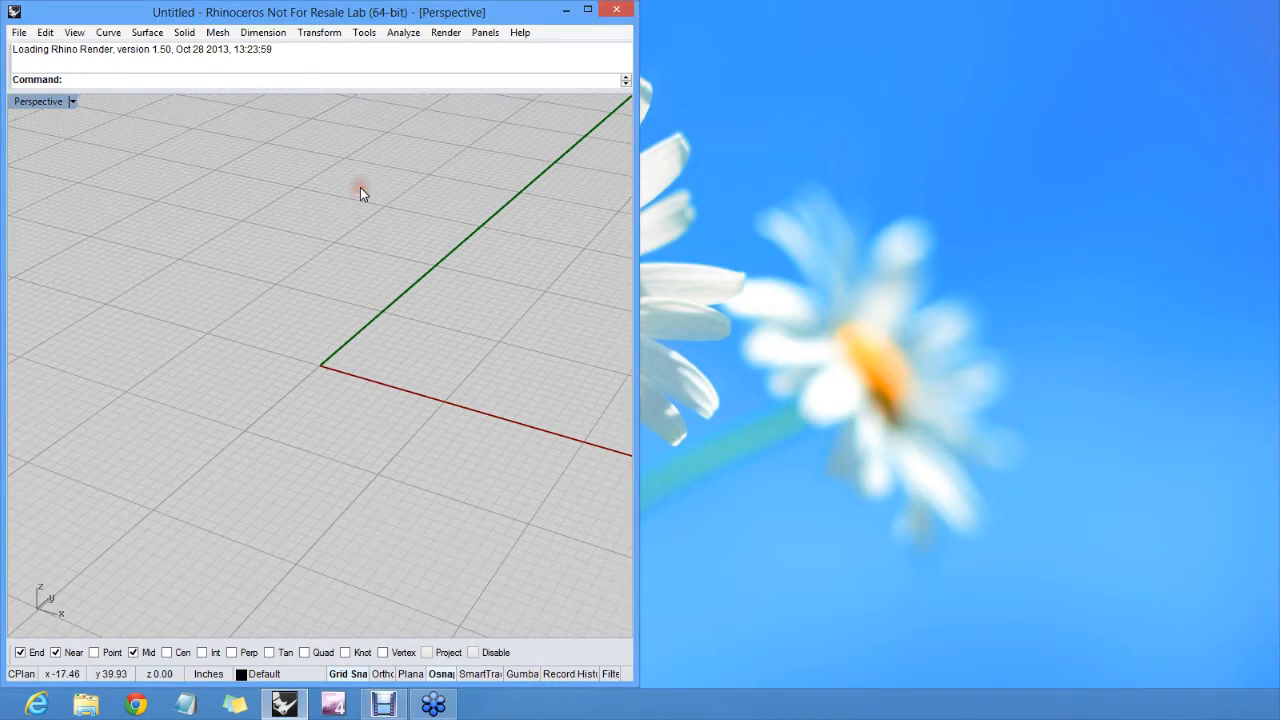
pyautogui.write('Grasshopper')
pyautogui.press('Return')
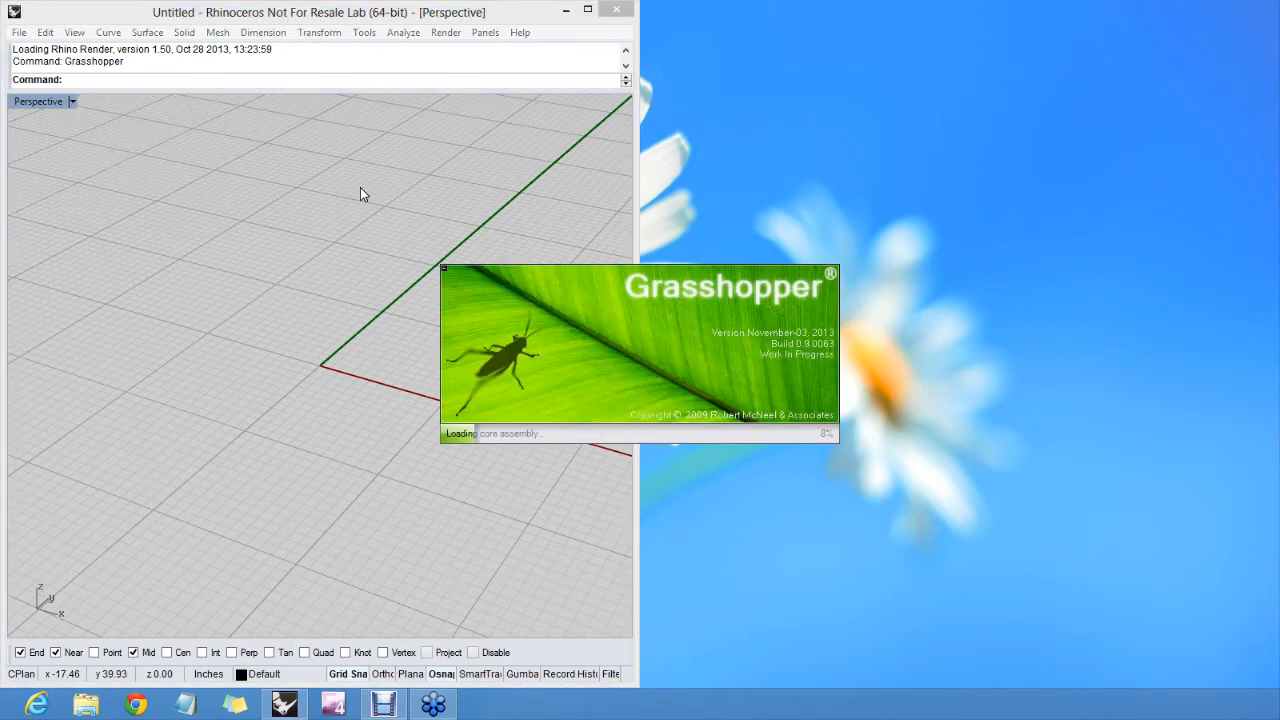
pyautogui.click(361, 188)
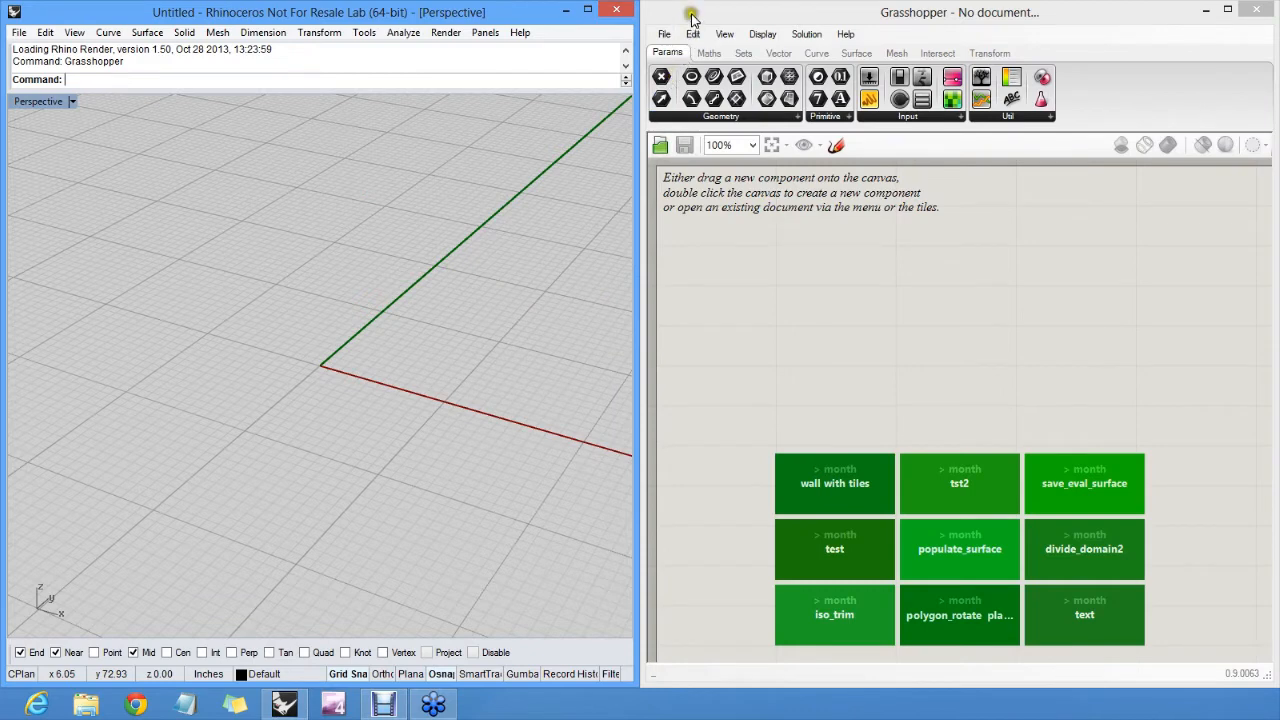
pyautogui.click(692, 14)
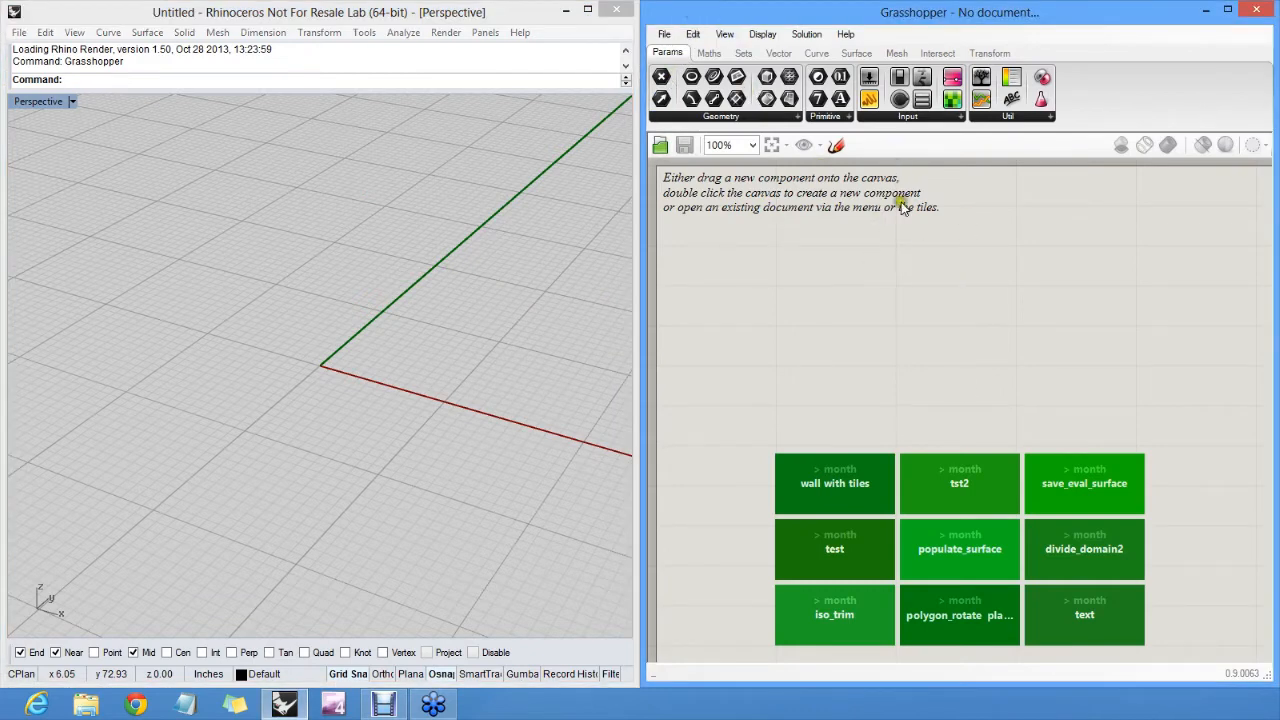
# Review the Grasshopper file commands, the component categories and the full list of Geometry parameters
pyautogui.click(666, 36)
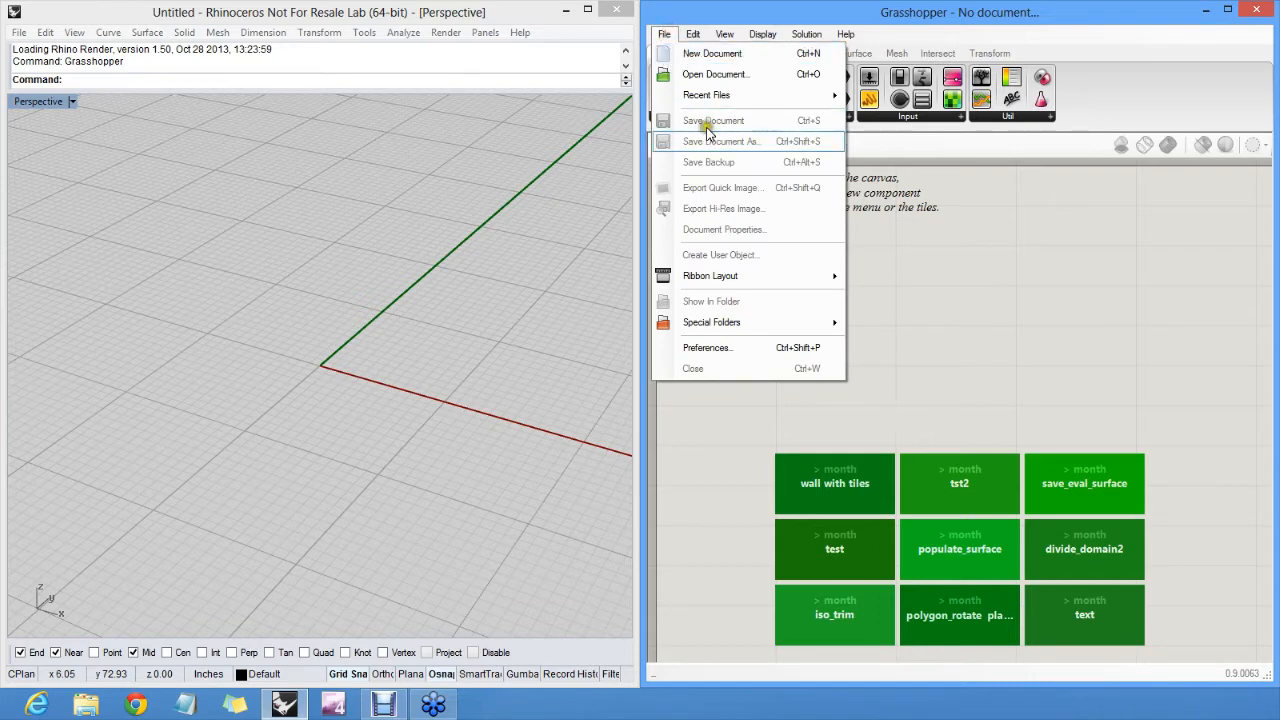
pyautogui.click(726, 12)
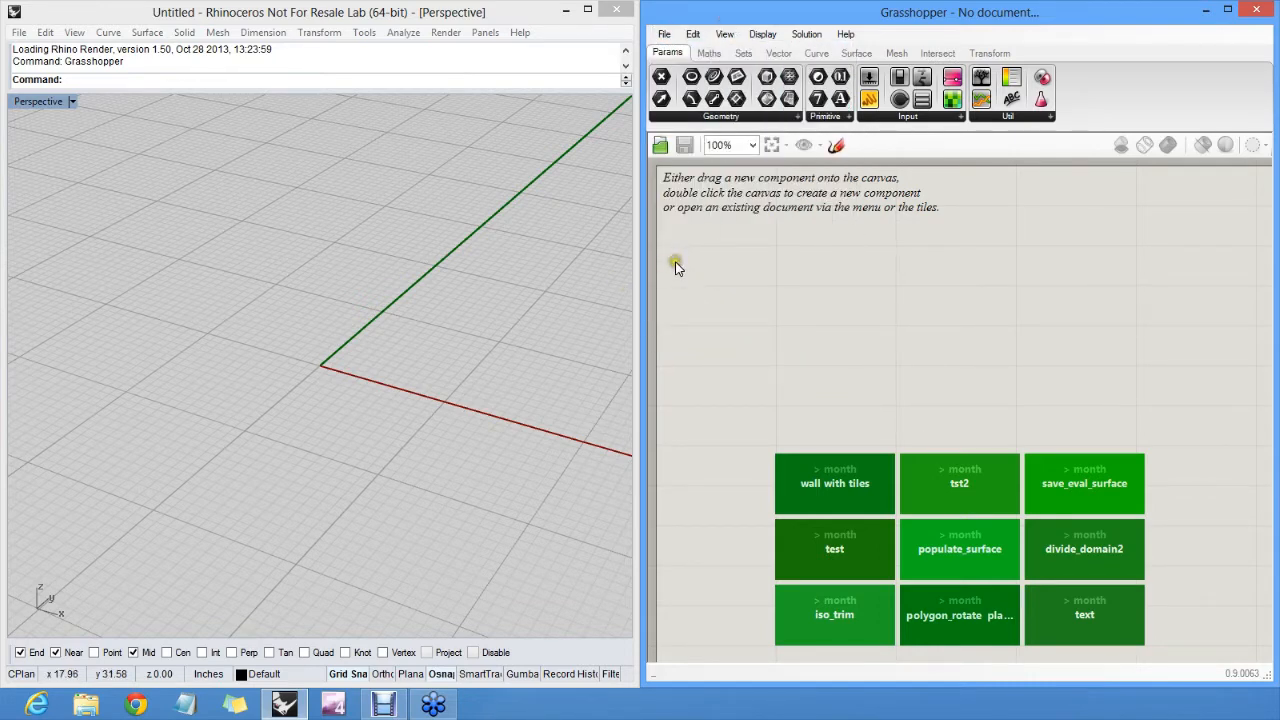
pyautogui.click(863, 289)
pyautogui.moveTo(673, 58)
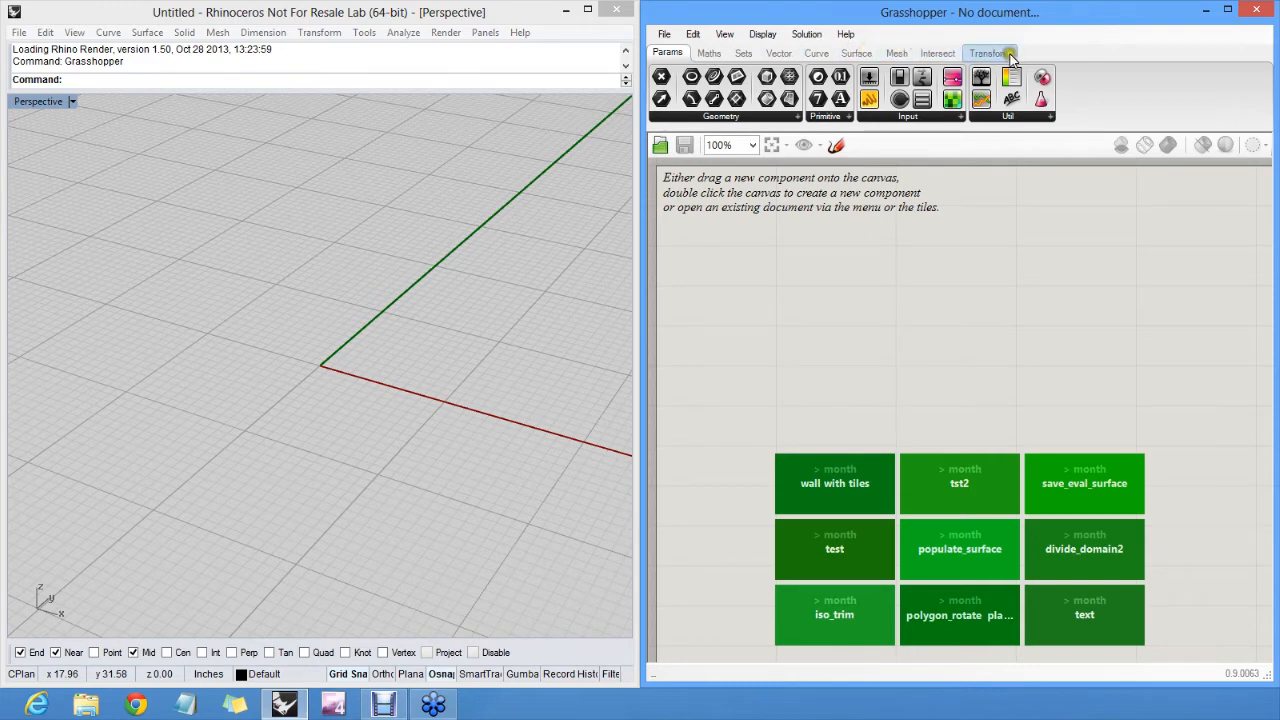
pyautogui.click(937, 53)
pyautogui.click(896, 53)
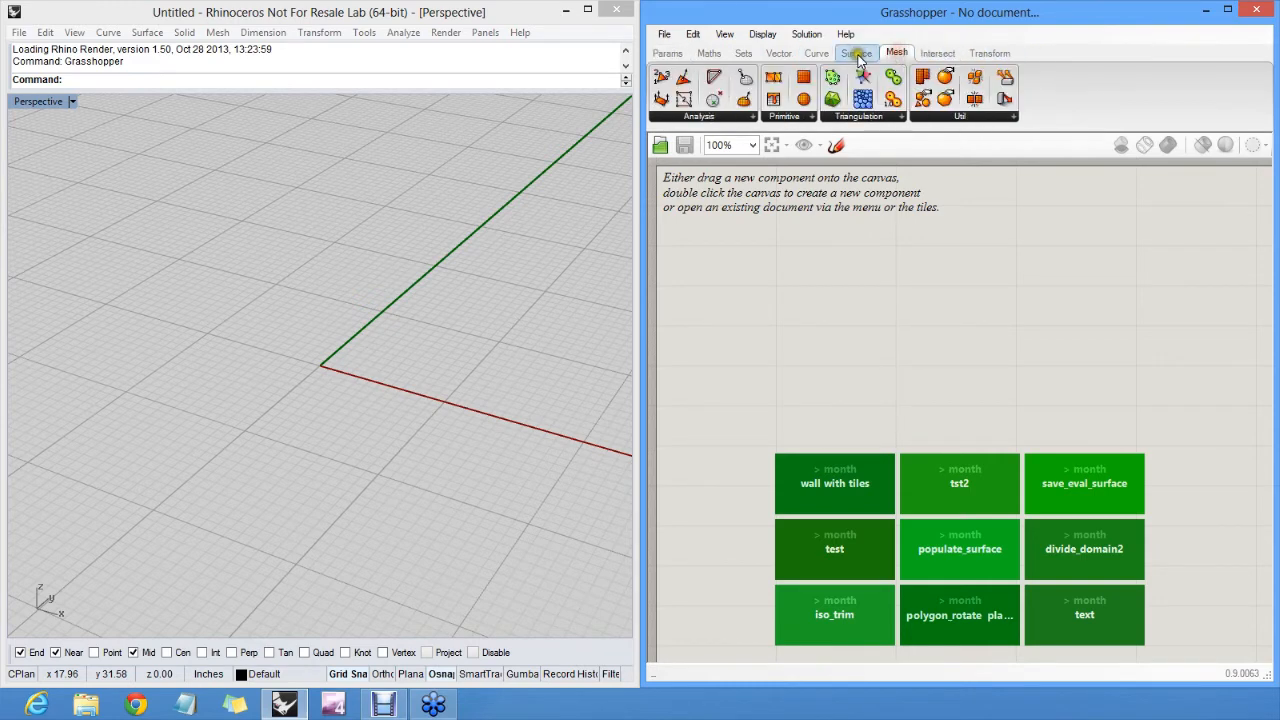
pyautogui.click(817, 53)
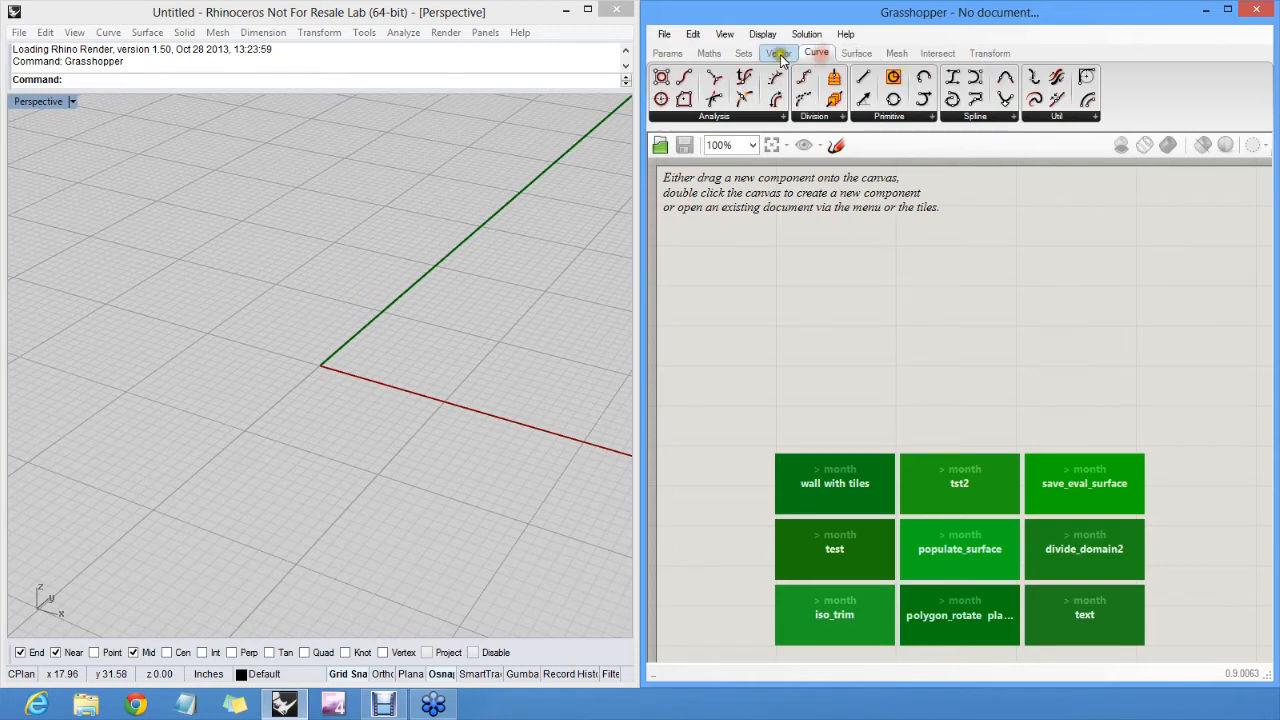
pyautogui.click(779, 54)
pyautogui.click(742, 54)
pyautogui.click(708, 54)
pyautogui.click(672, 55)
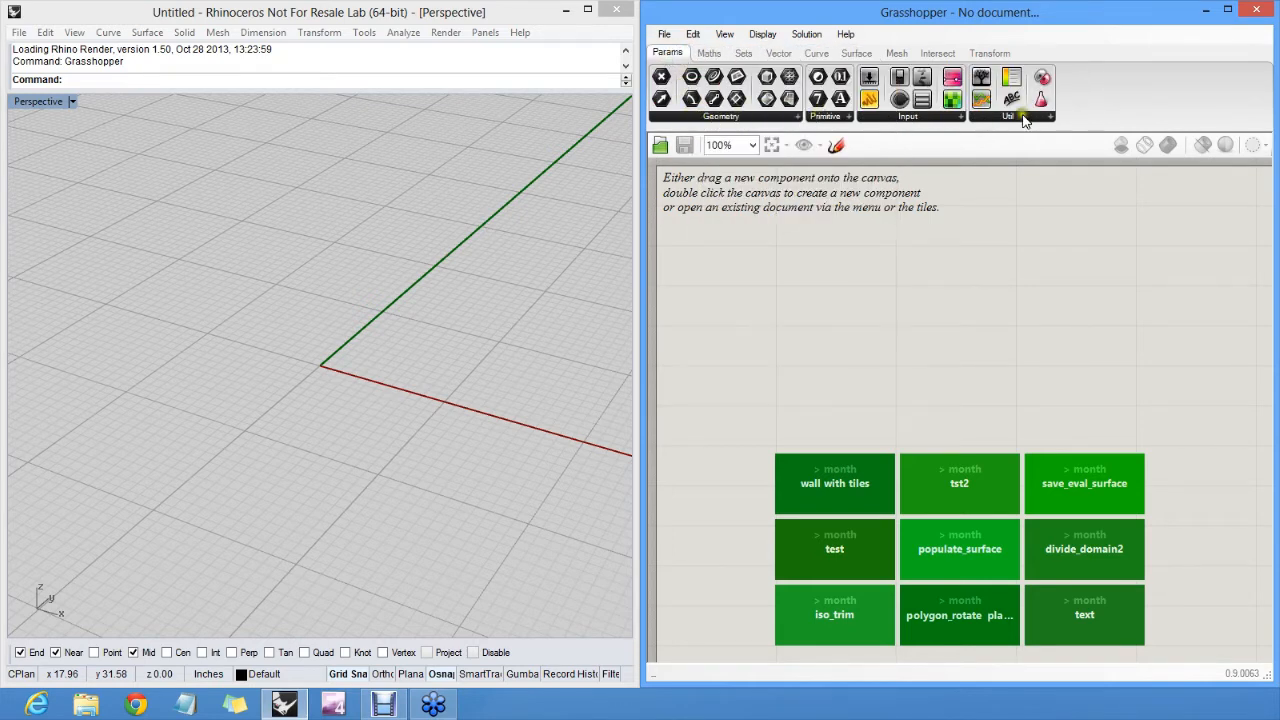
pyautogui.click(764, 118)
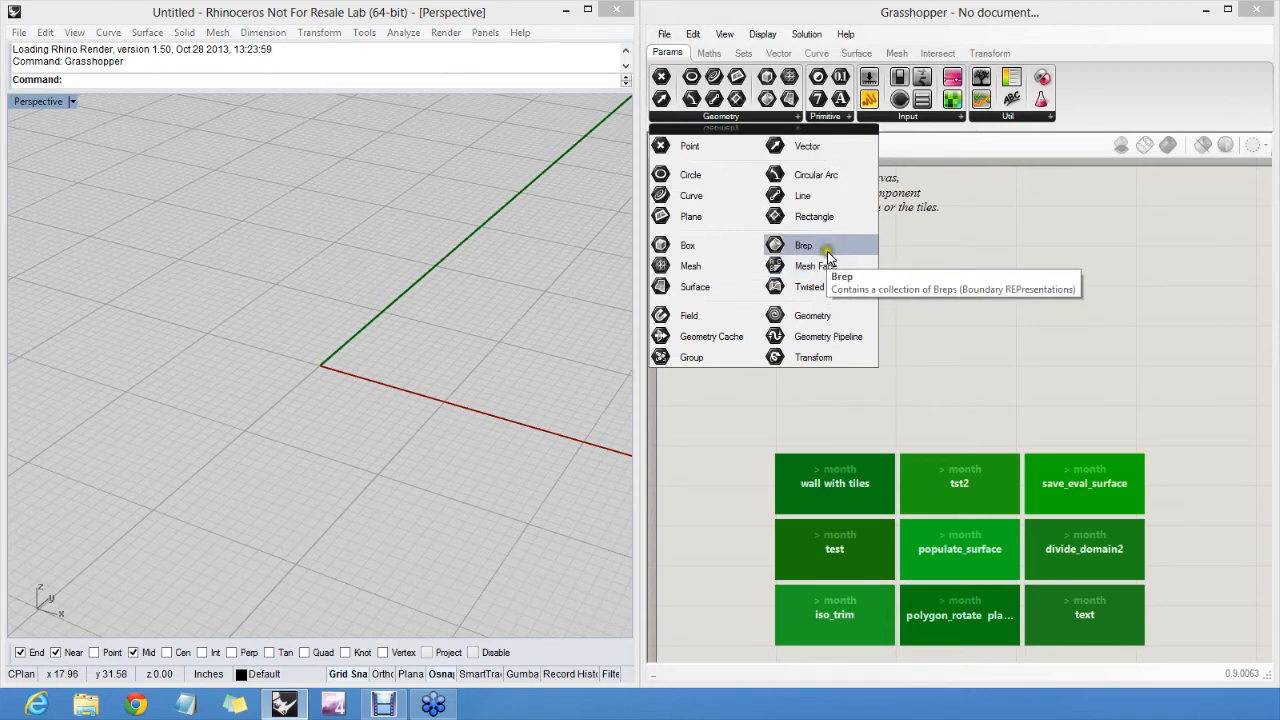
pyautogui.click(1017, 241)
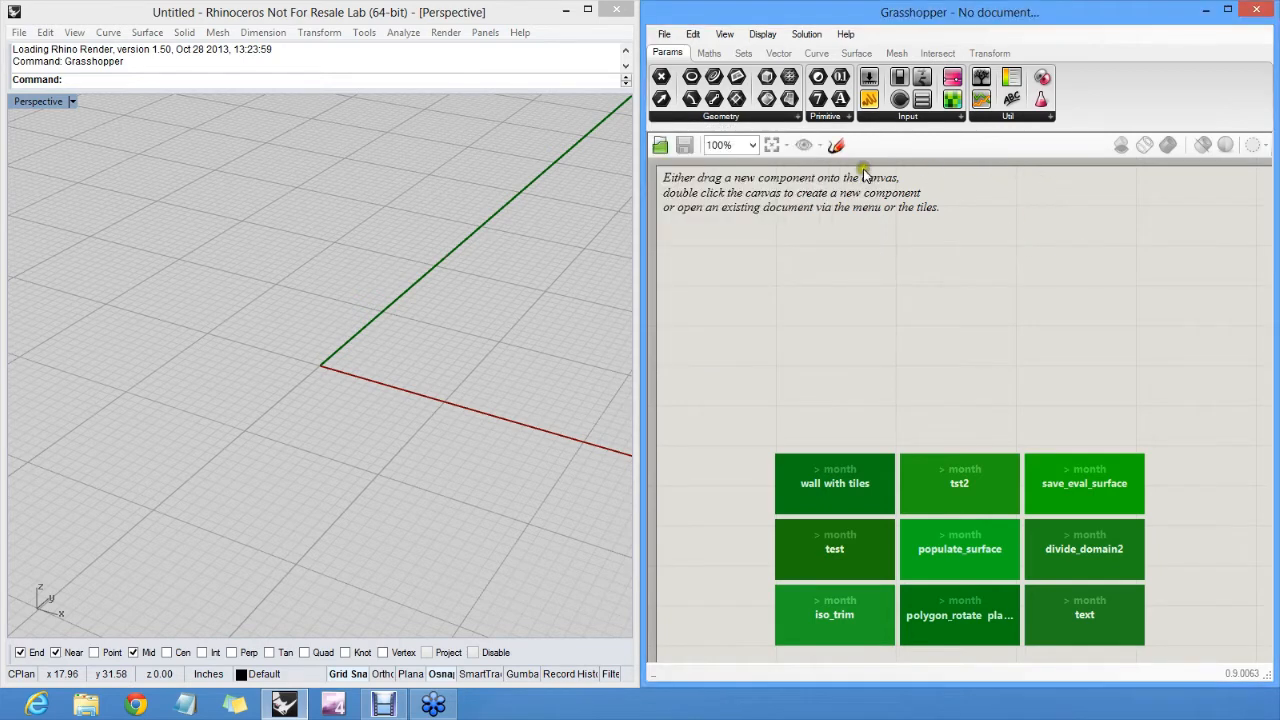
pyautogui.click(683, 299)
pyautogui.click(930, 243)
pyautogui.click(986, 229)
# Draw a diagonal line in Rhino's Perspective view, starting at x -9, y -7 and crossing the green axis
pyautogui.click(528, 252)
pyautogui.moveTo(381, 214); pyautogui.dragTo(407, 284, button='right')
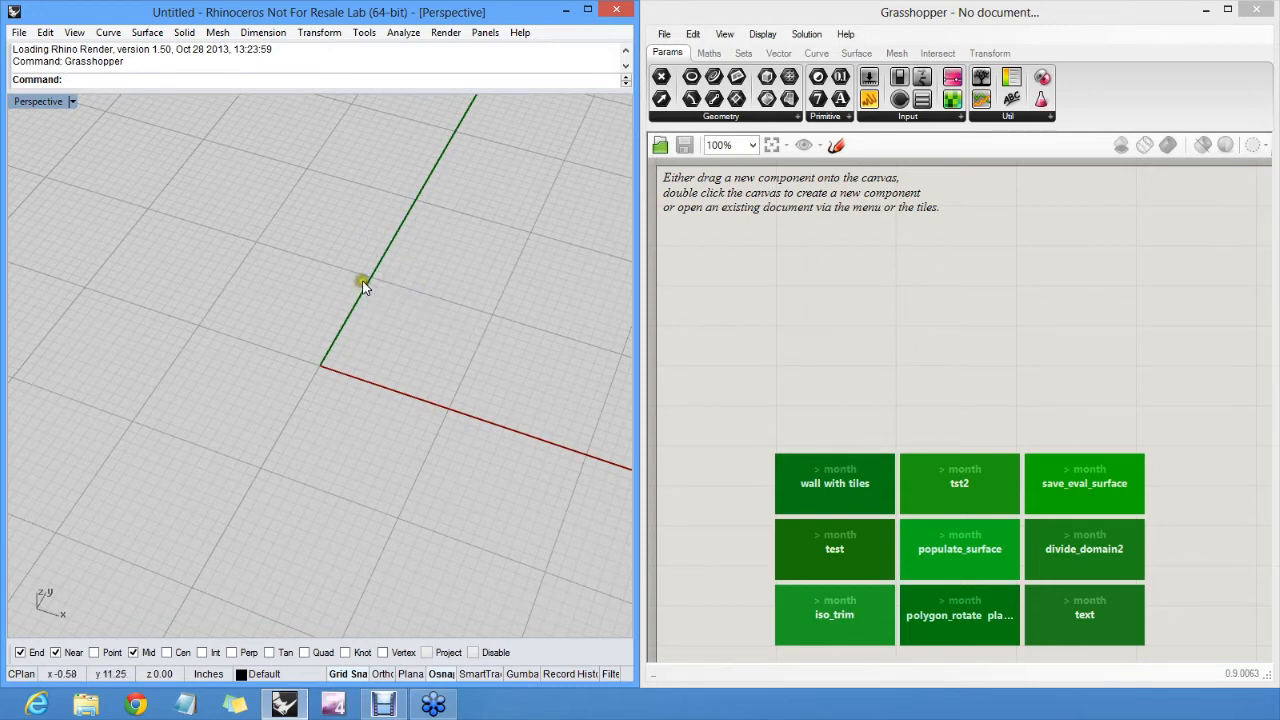
pyautogui.click(361, 279)
pyautogui.write('Line')
pyautogui.press('Return')
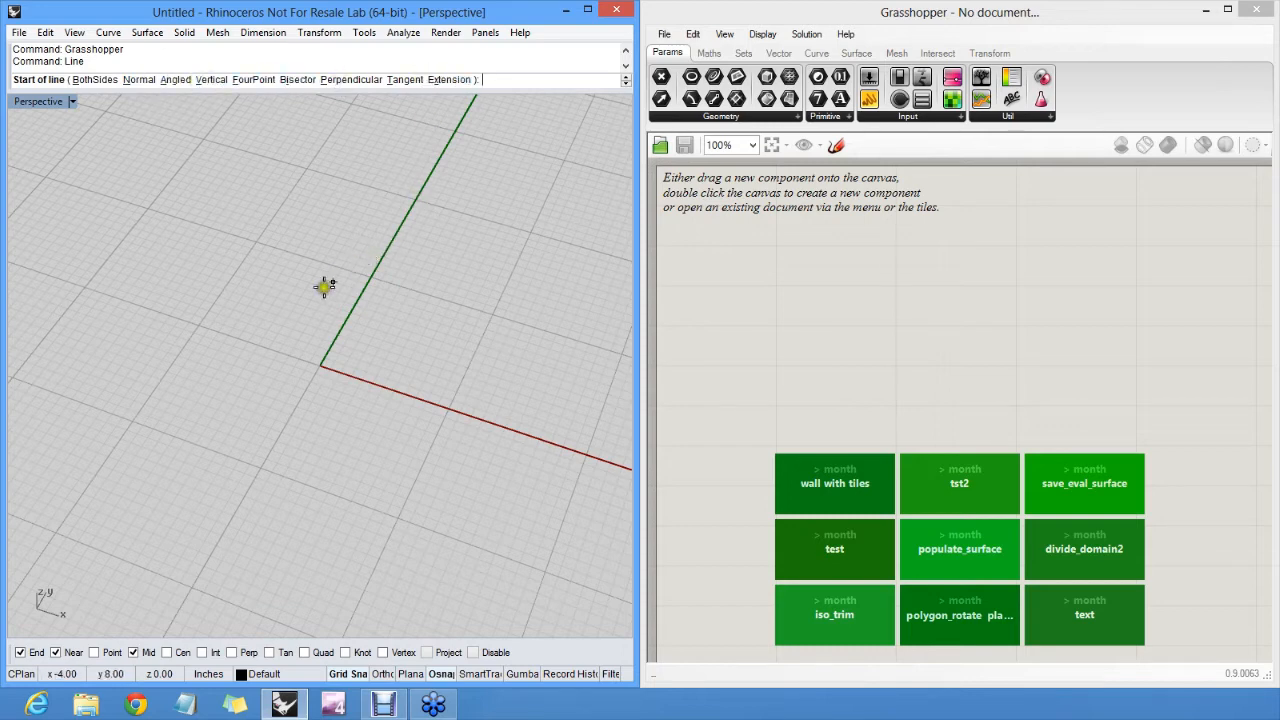
pyautogui.click(191, 390)
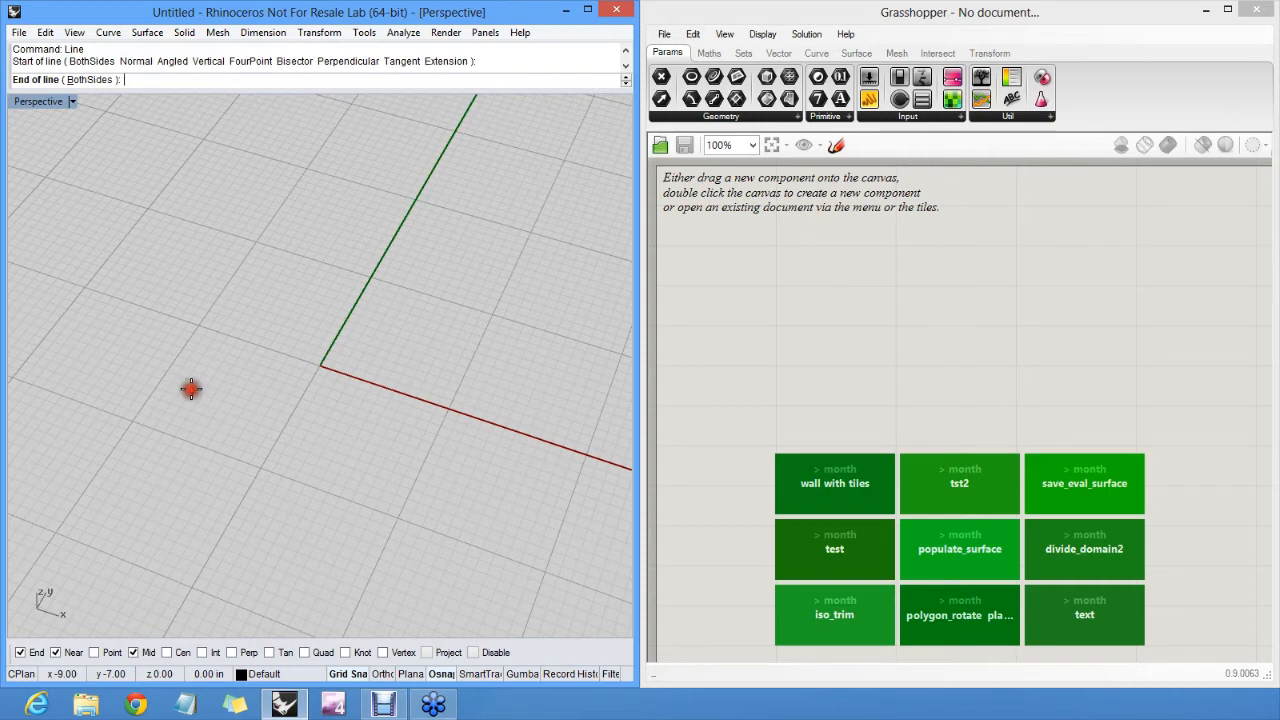
pyautogui.click(480, 271)
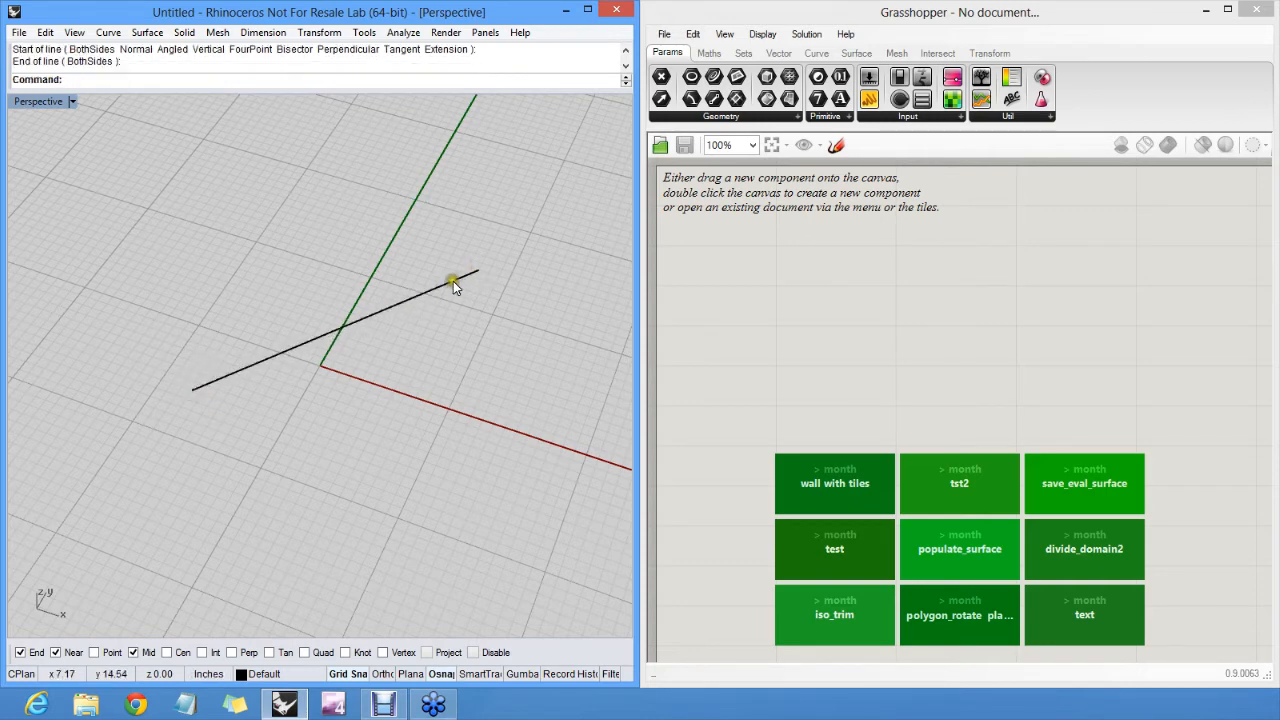
pyautogui.click(452, 281)
pyautogui.moveTo(371, 317); pyautogui.dragTo(414, 364, button='right')
pyautogui.click(397, 351)
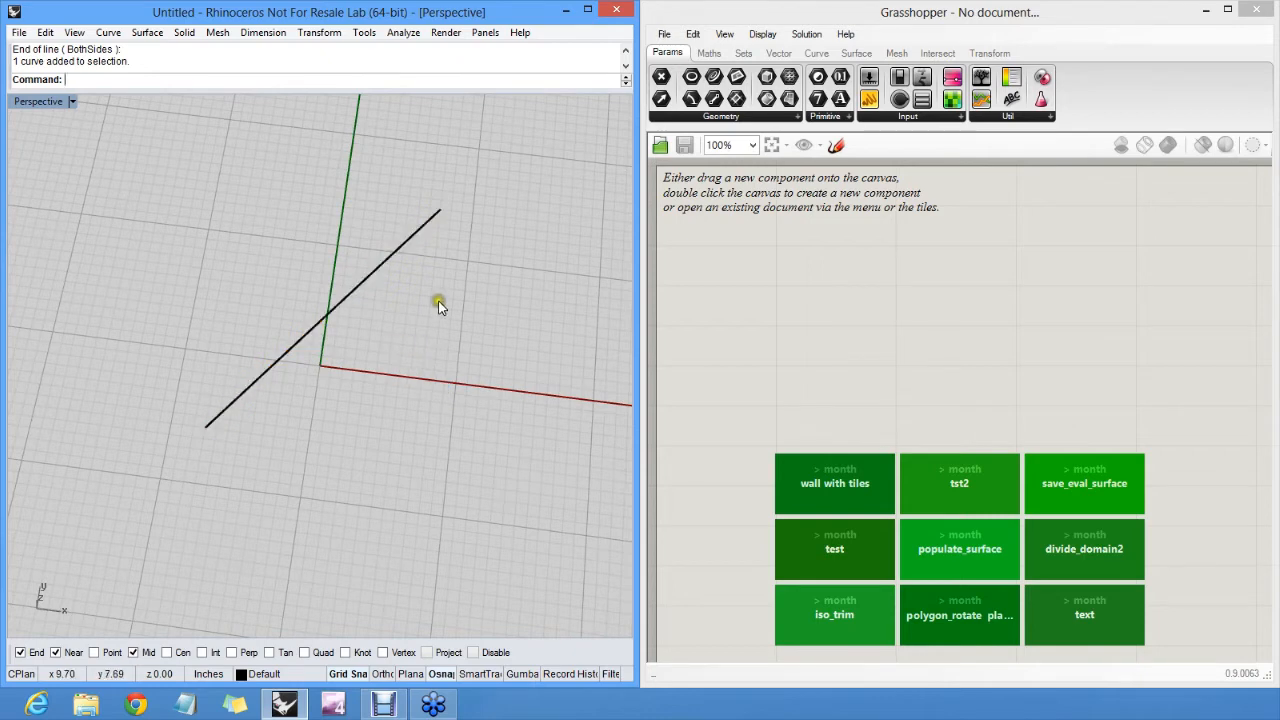
pyautogui.click(349, 234)
# Place a Line component from the Curve primitives on the Grasshopper canvas
pyautogui.click(874, 270)
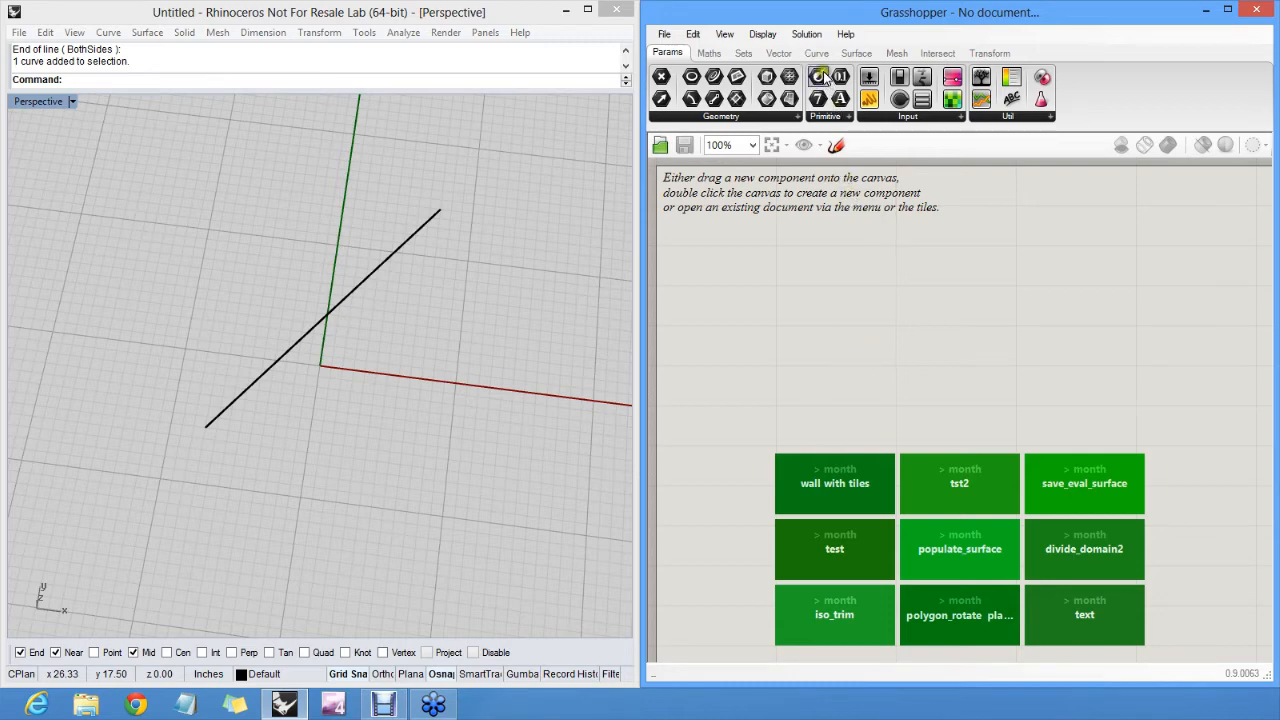
pyautogui.moveTo(810, 57)
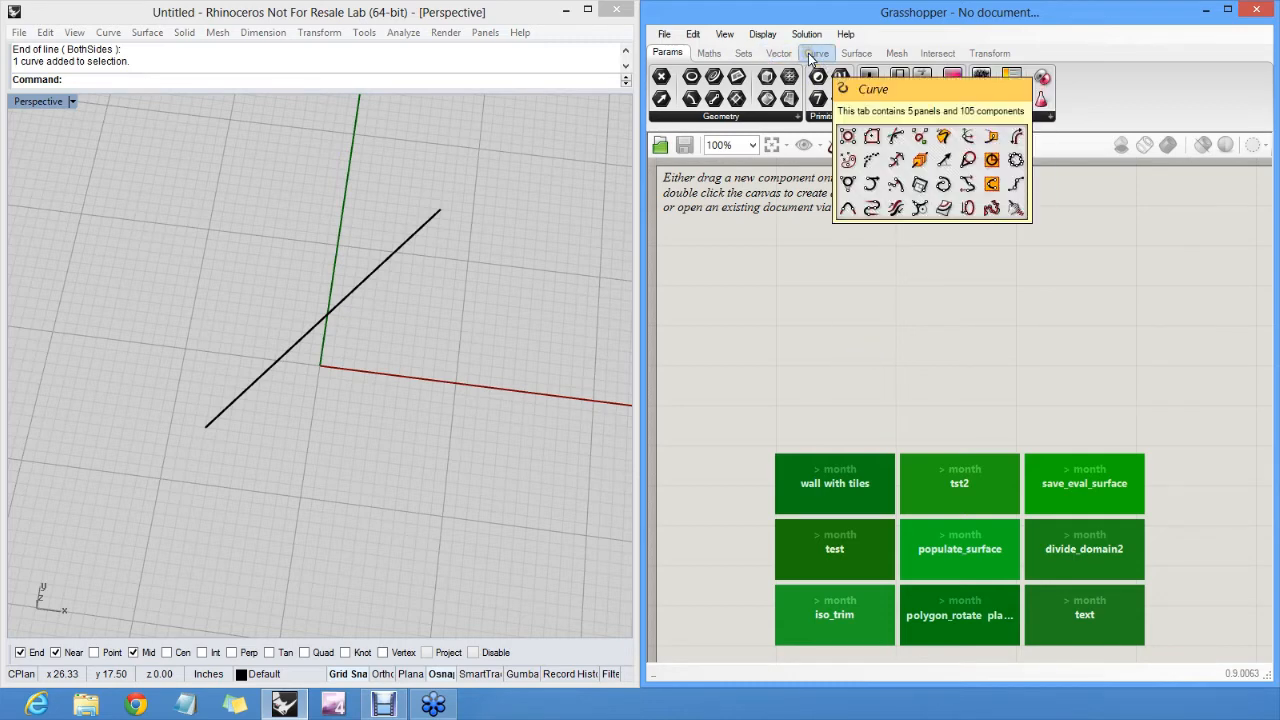
pyautogui.click(810, 54)
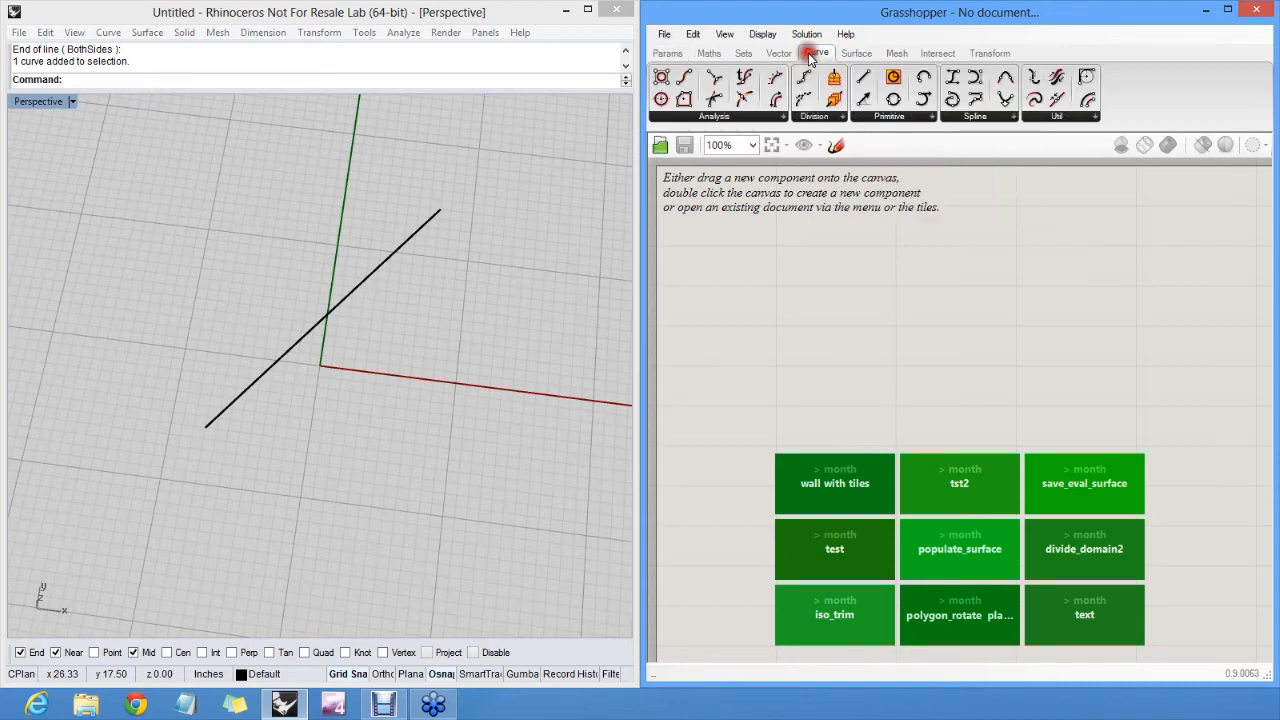
pyautogui.click(928, 117)
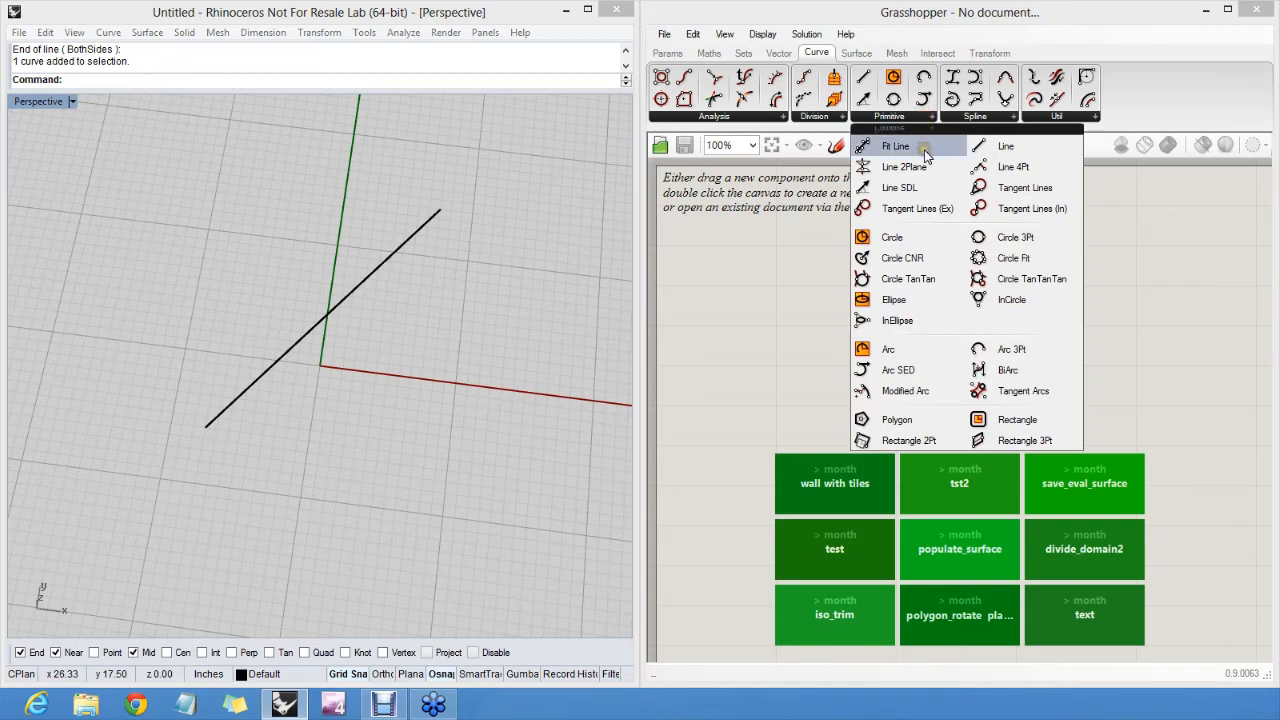
pyautogui.click(925, 149)
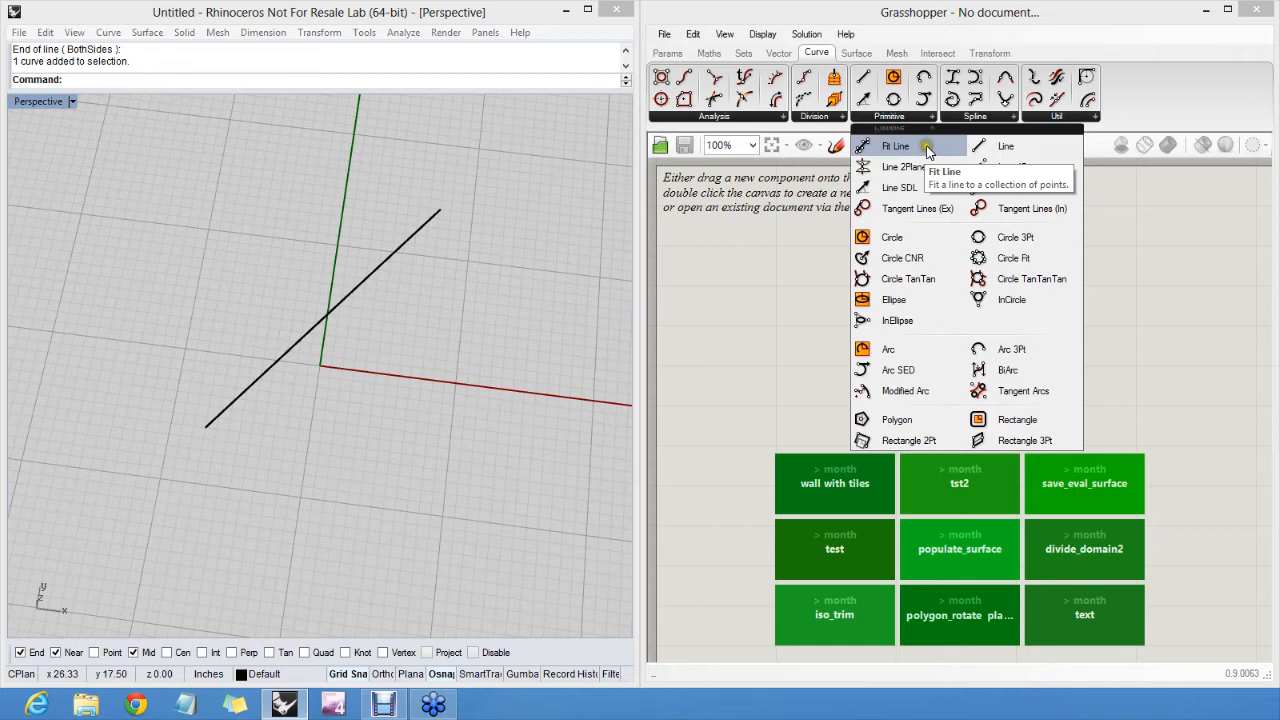
pyautogui.click(920, 170)
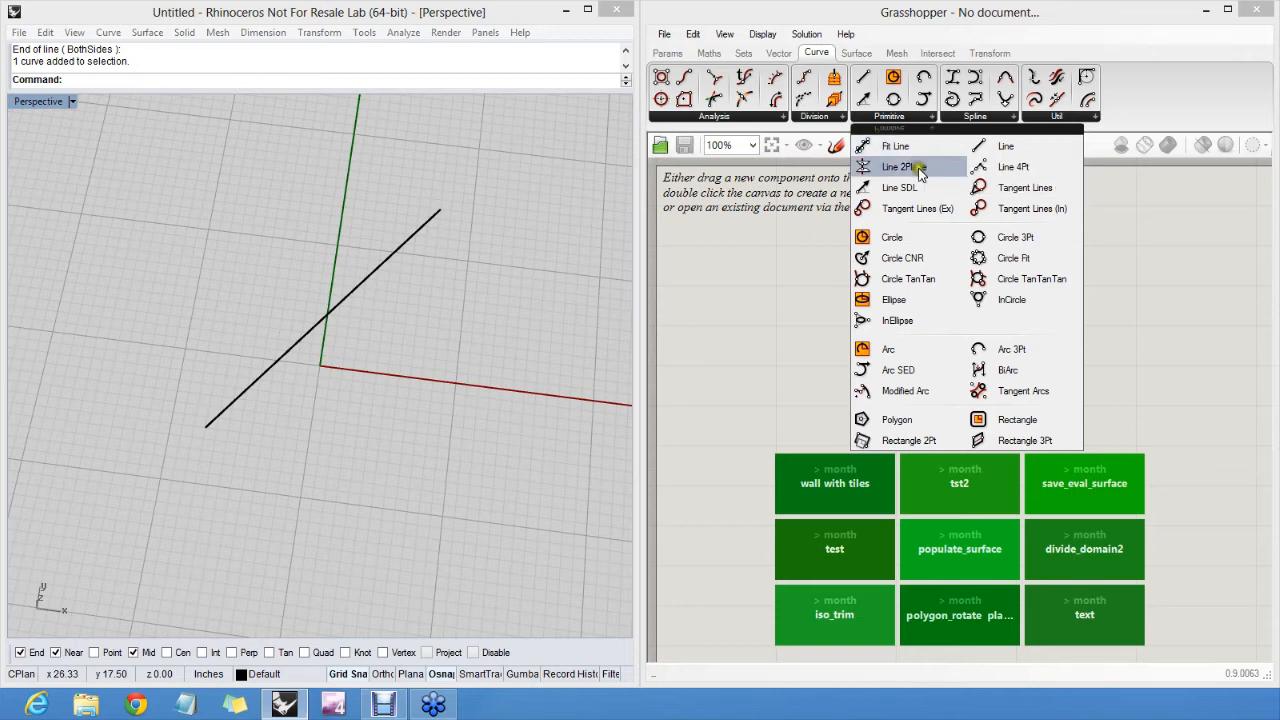
pyautogui.click(1028, 148)
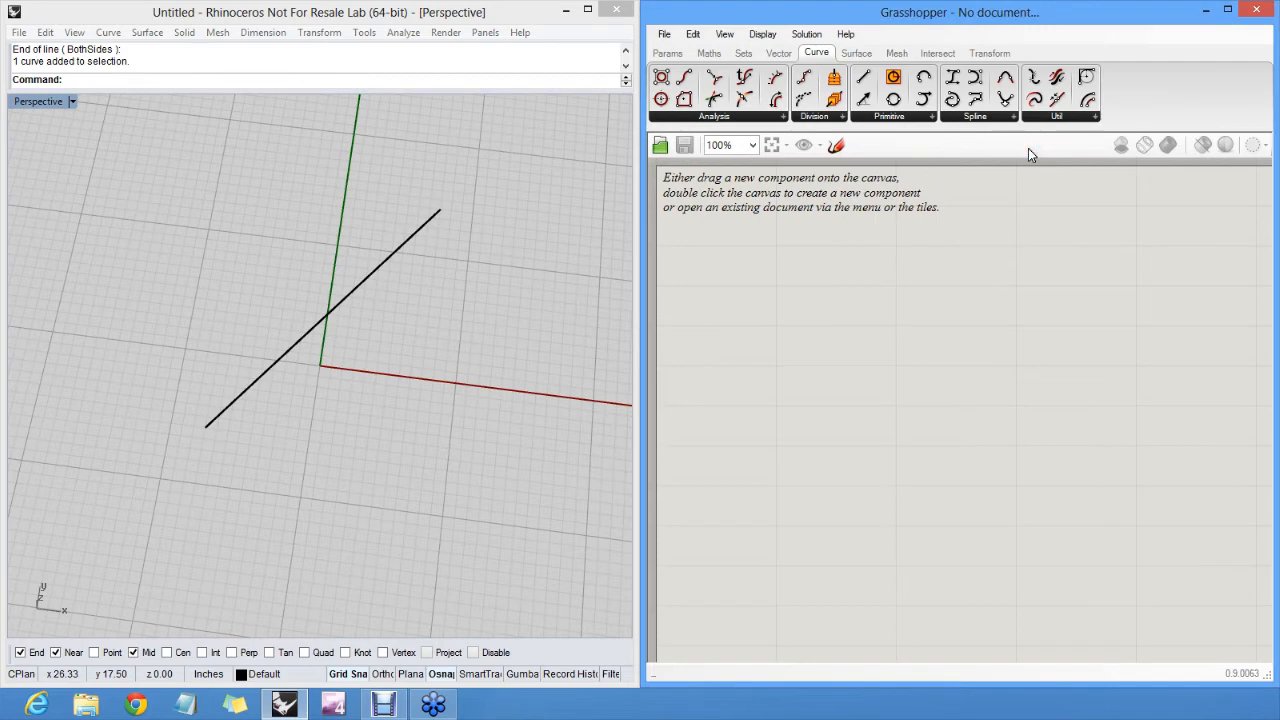
pyautogui.click(843, 308)
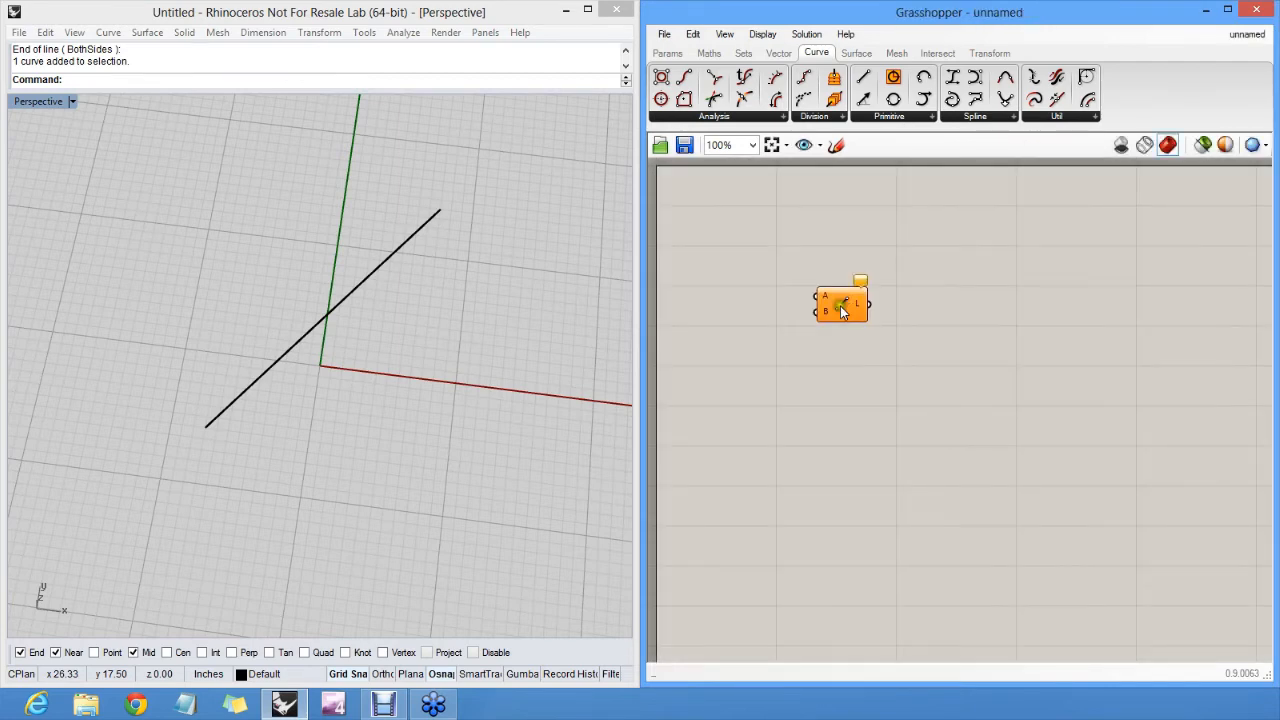
# Inspect the Line component up close and read its runtime warnings
pyautogui.scroll(5, 863, 305)
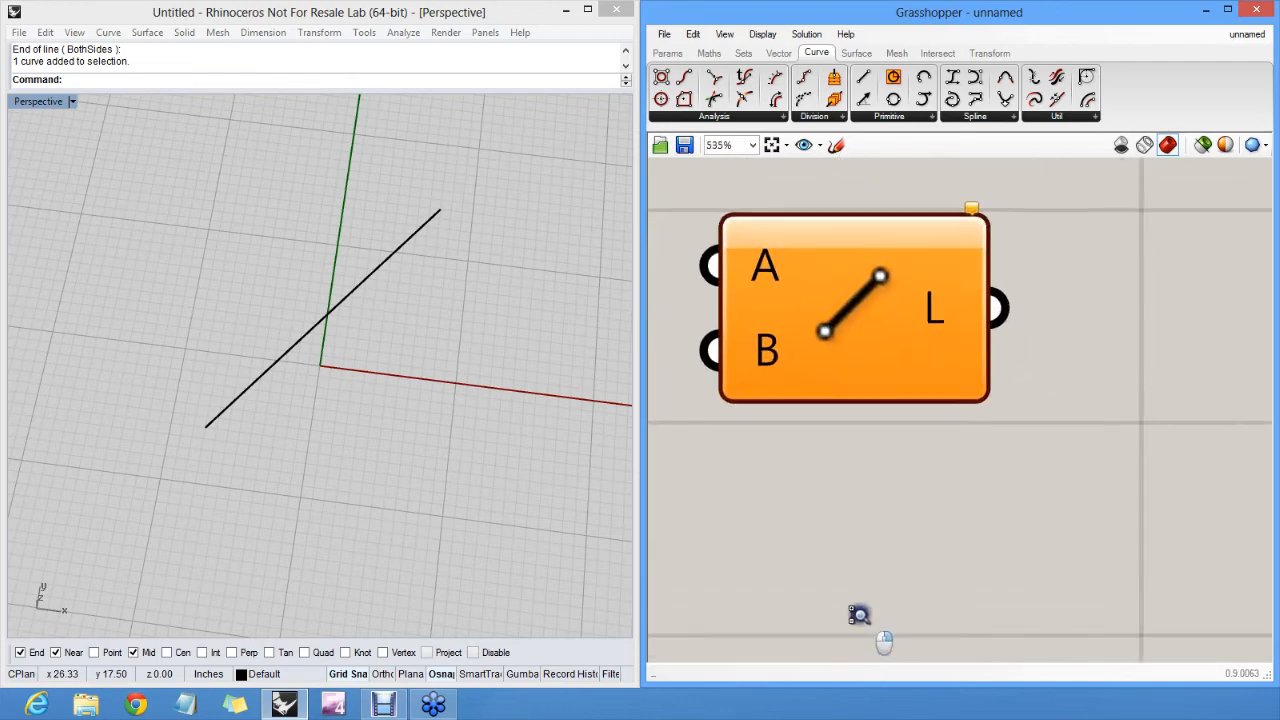
pyautogui.moveTo(873, 592); pyautogui.dragTo(940, 511, button='right')
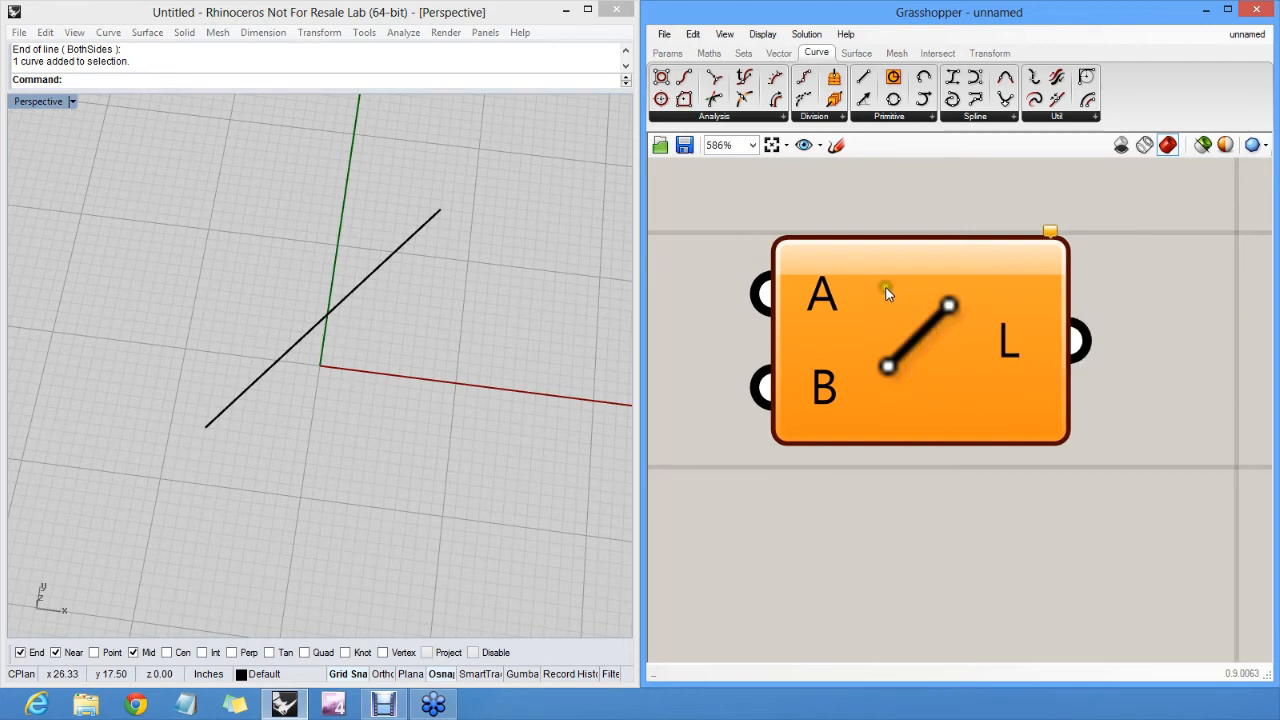
pyautogui.scroll(-3, 900, 278)
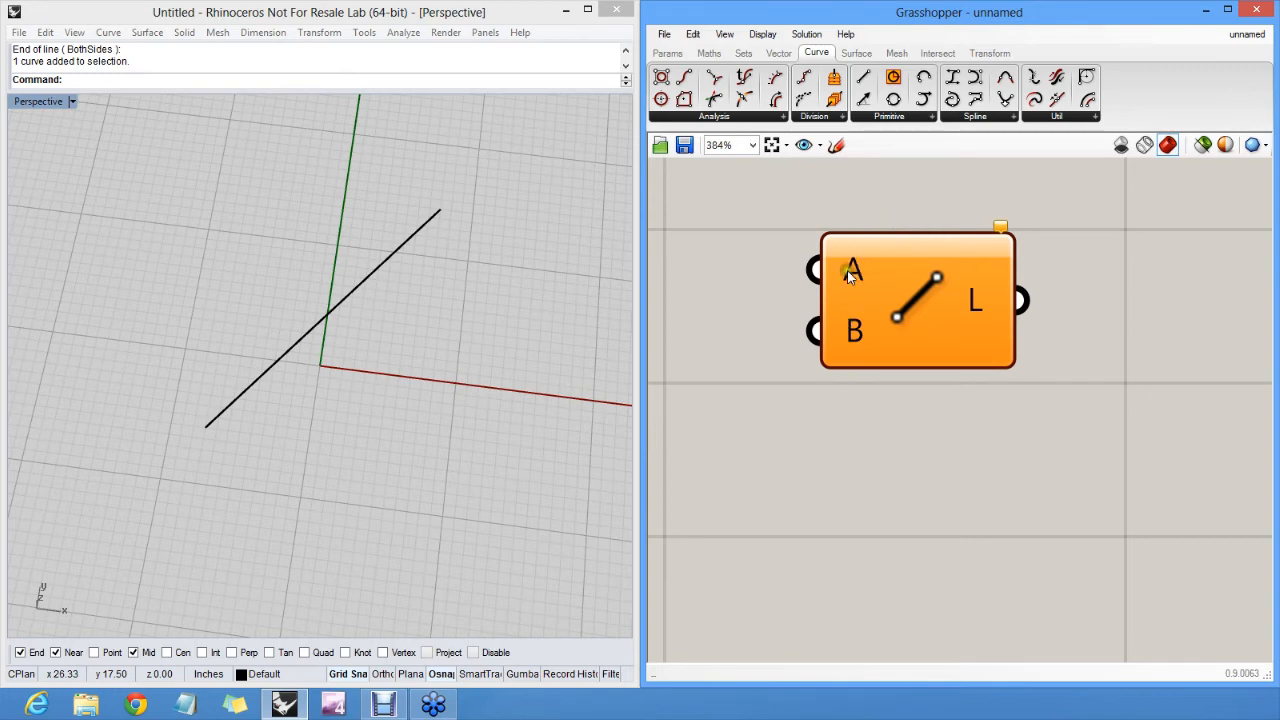
pyautogui.click(1002, 228)
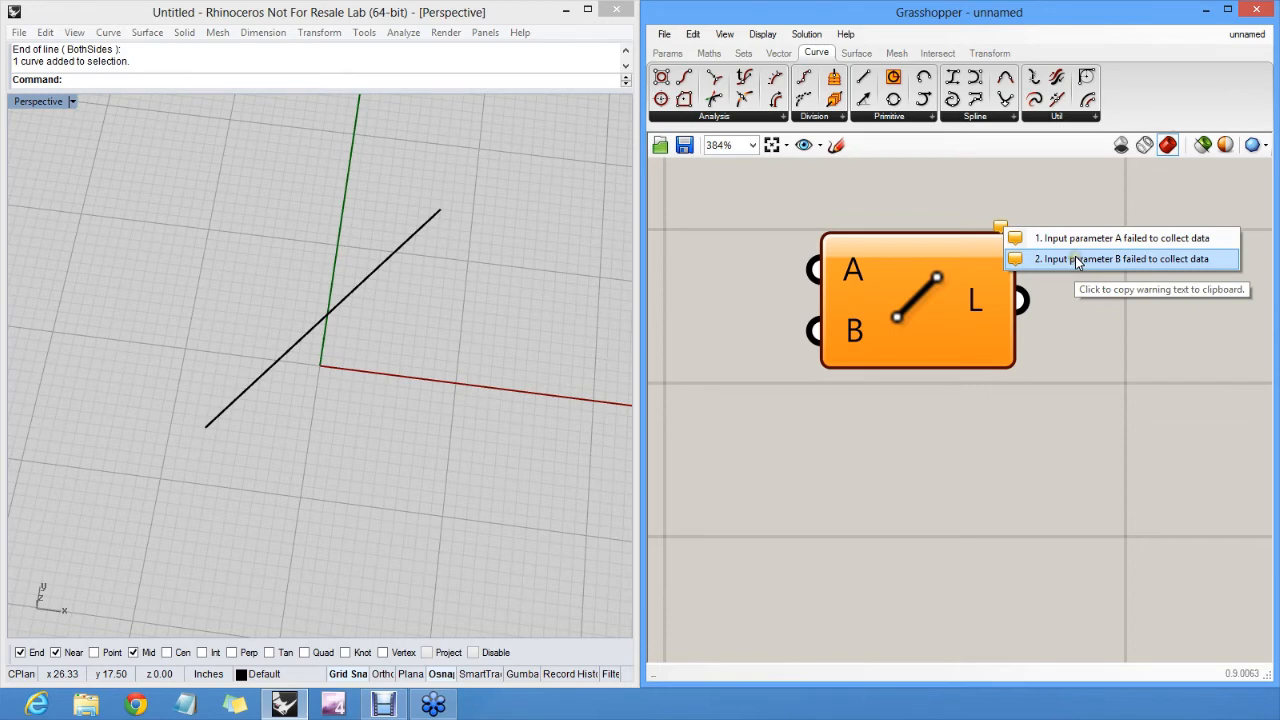
pyautogui.click(978, 196)
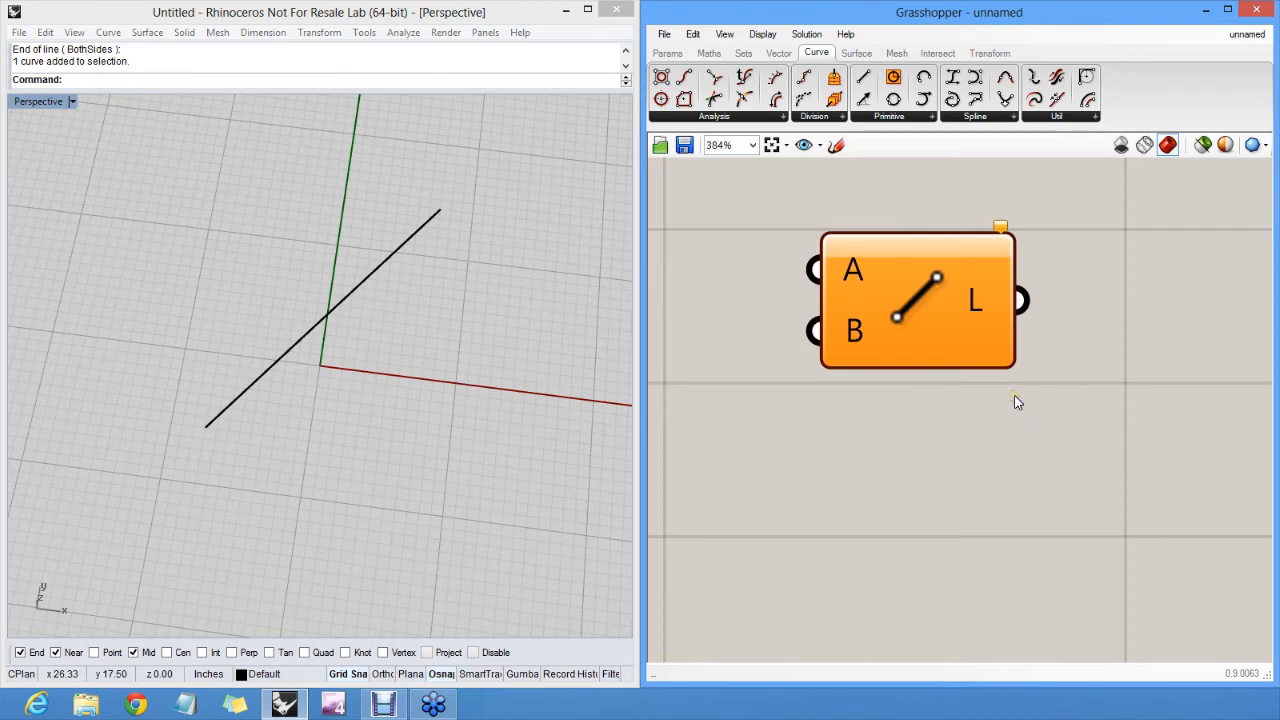
pyautogui.click(457, 318)
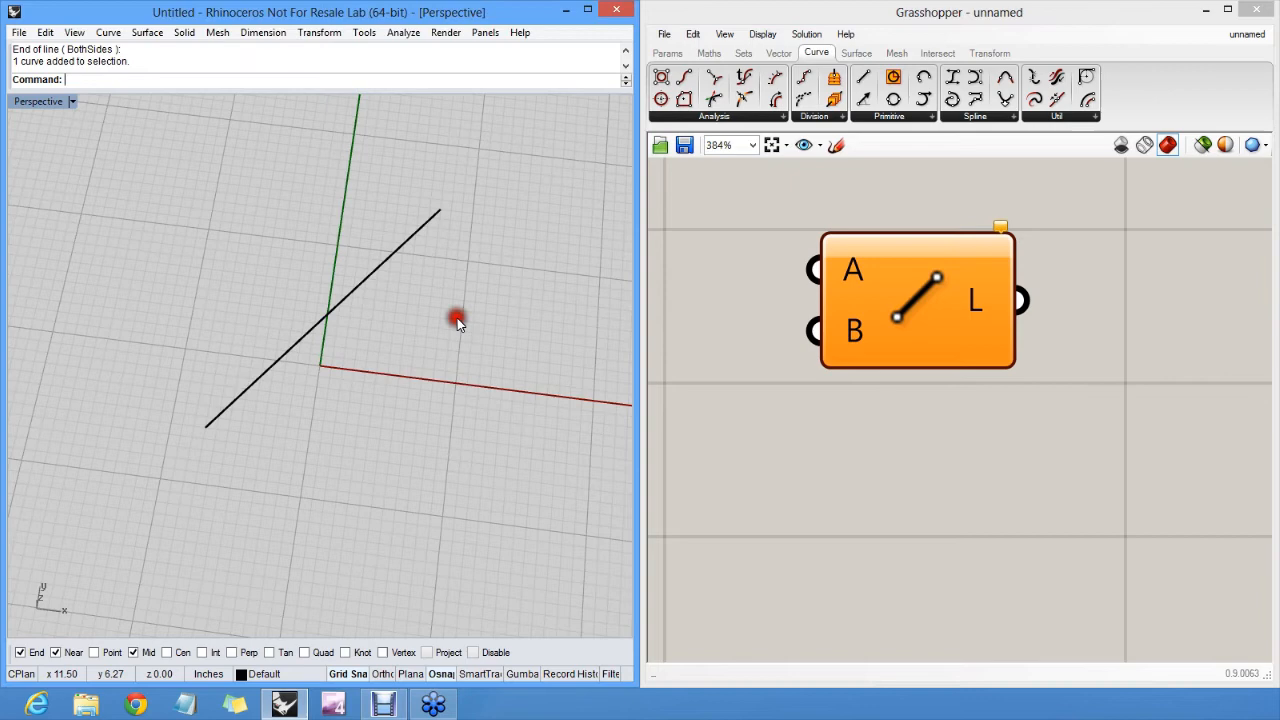
pyautogui.click(449, 215)
pyautogui.click(250, 437)
pyautogui.click(470, 230)
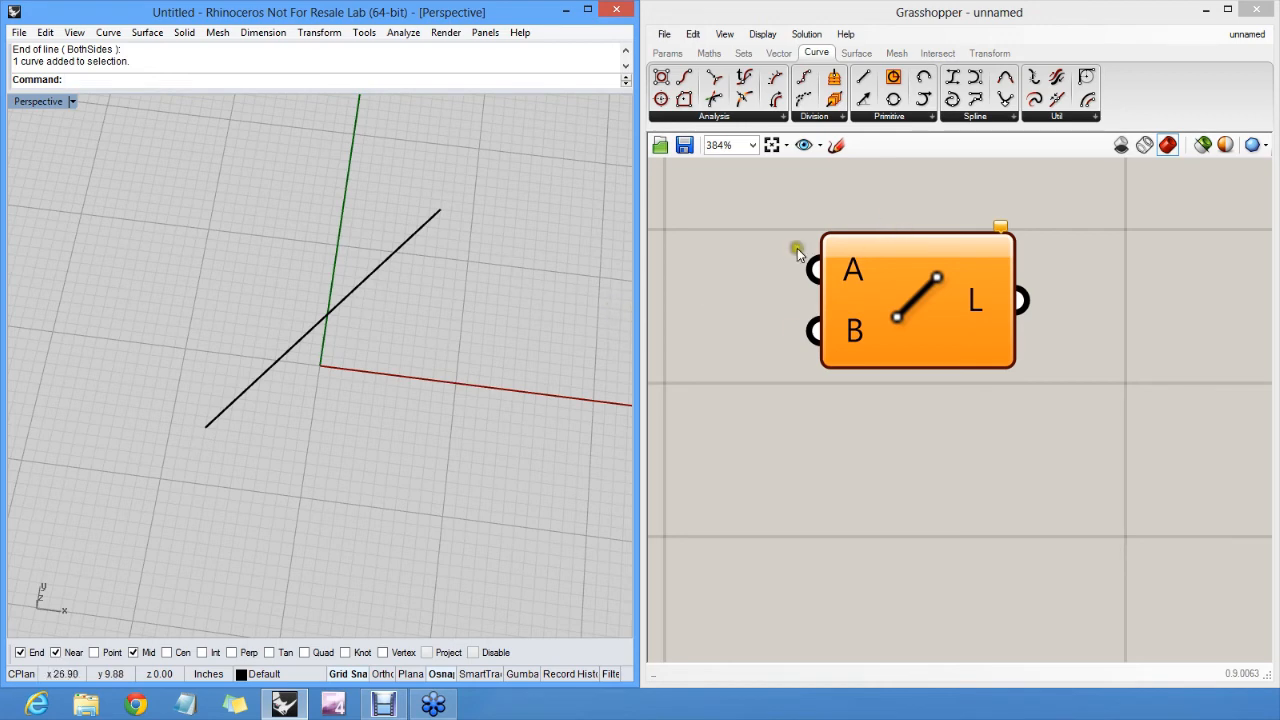
# Set the Line component's start point A to a single coordinate picked in the Perspective view near the black line's lower end
pyautogui.moveTo(853, 276)
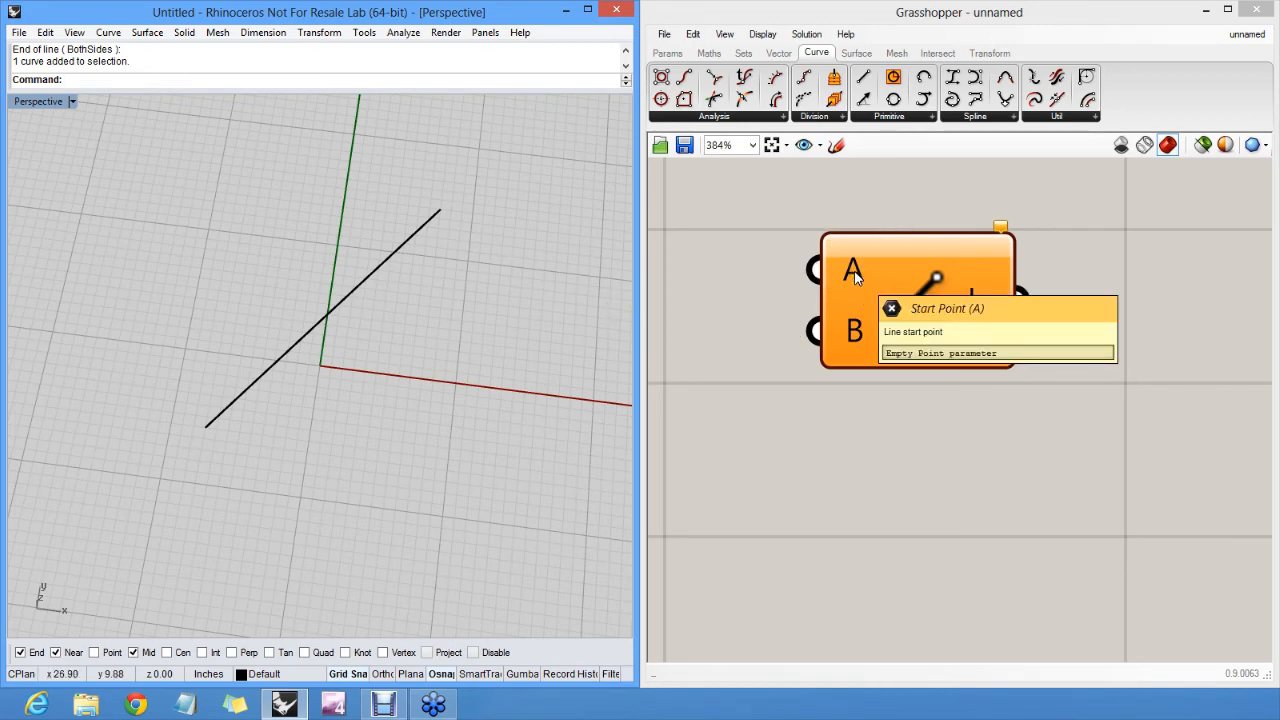
pyautogui.rightClick(853, 276)
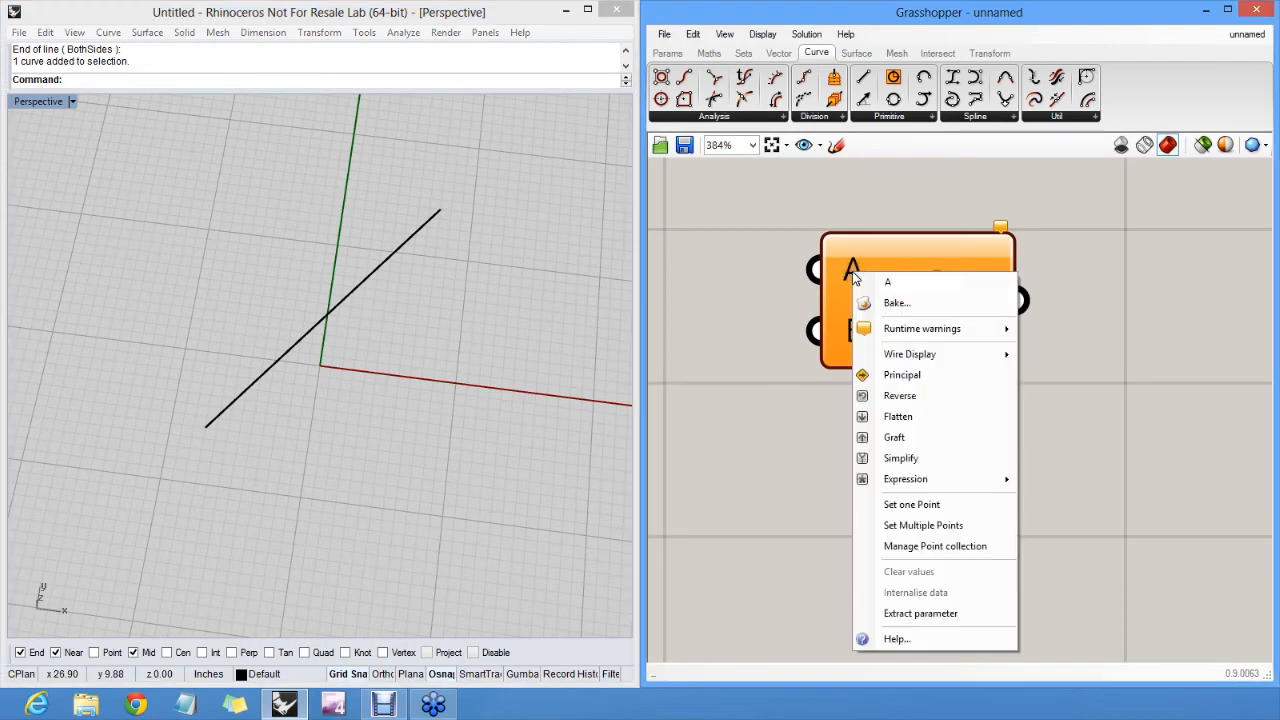
pyautogui.click(912, 504)
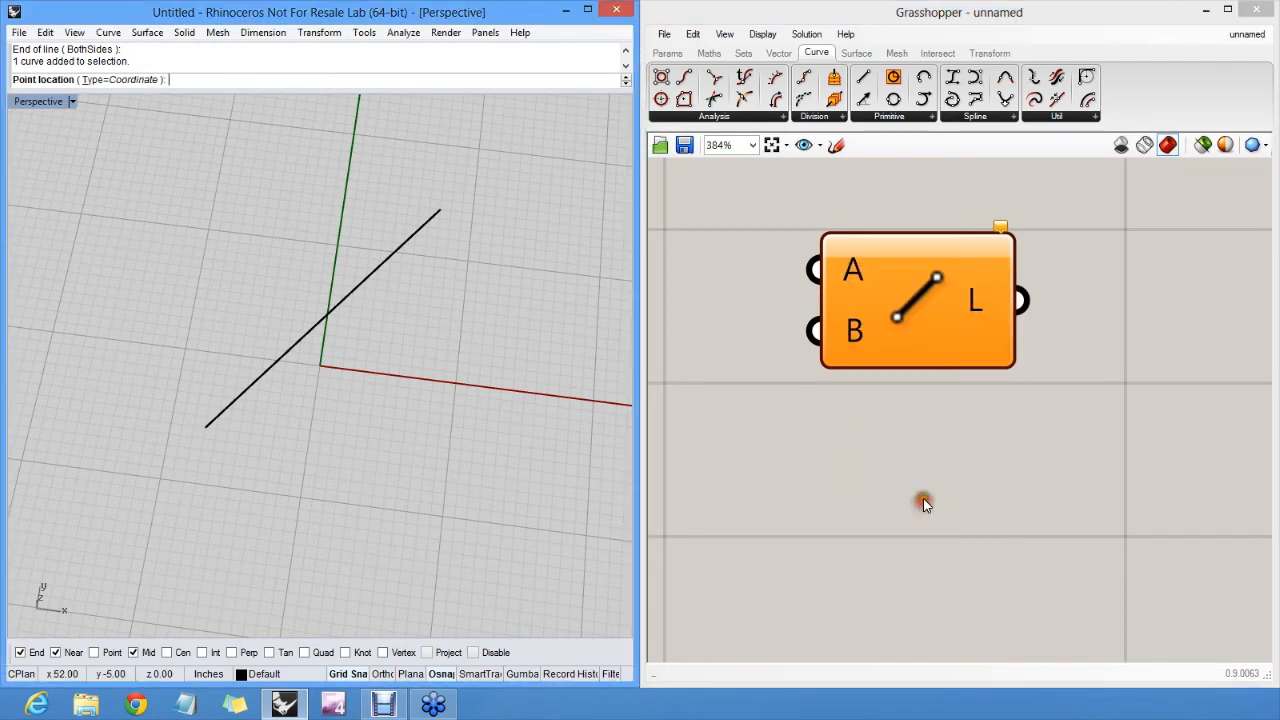
pyautogui.click(245, 477)
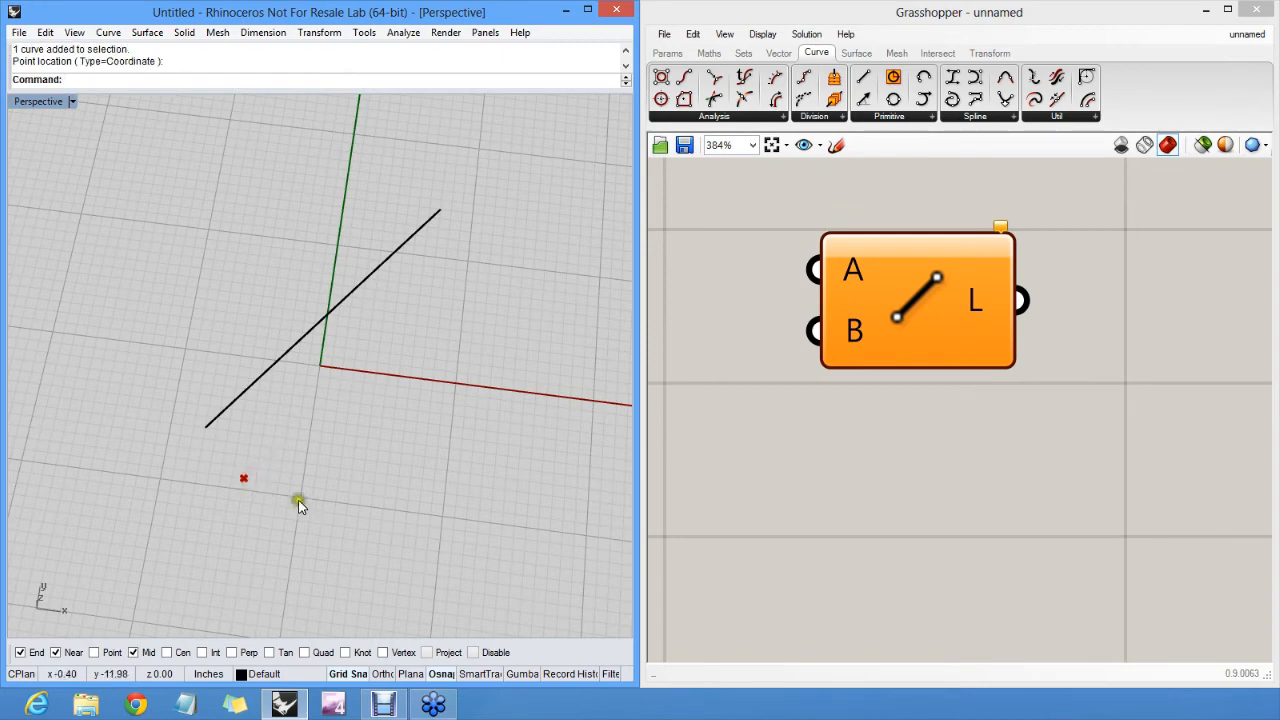
pyautogui.moveTo(282, 489)
pyautogui.mouseDown(button='right')
pyautogui.moveTo(320, 371)
pyautogui.moveTo(298, 494)
pyautogui.mouseUp(button='right')
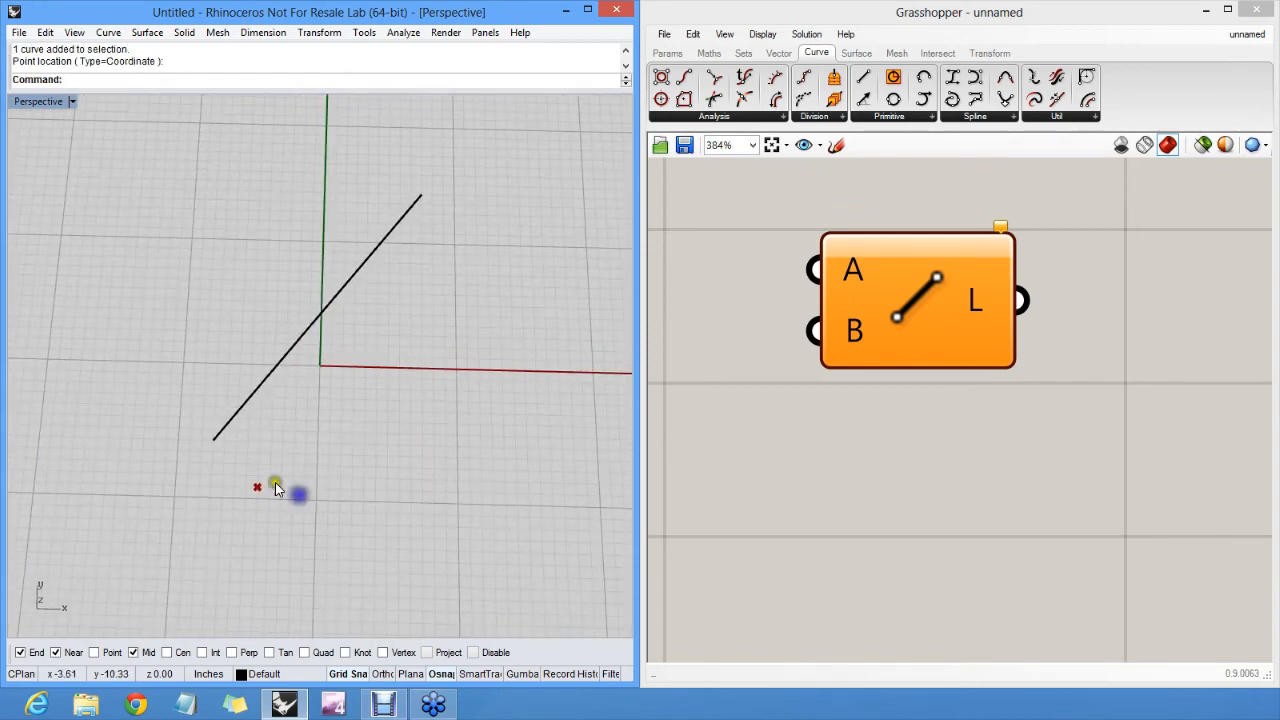
# Set the Line component's end point B to a single coordinate picked in the Perspective view beside the black line's upper end
pyautogui.rightClick(855, 340)
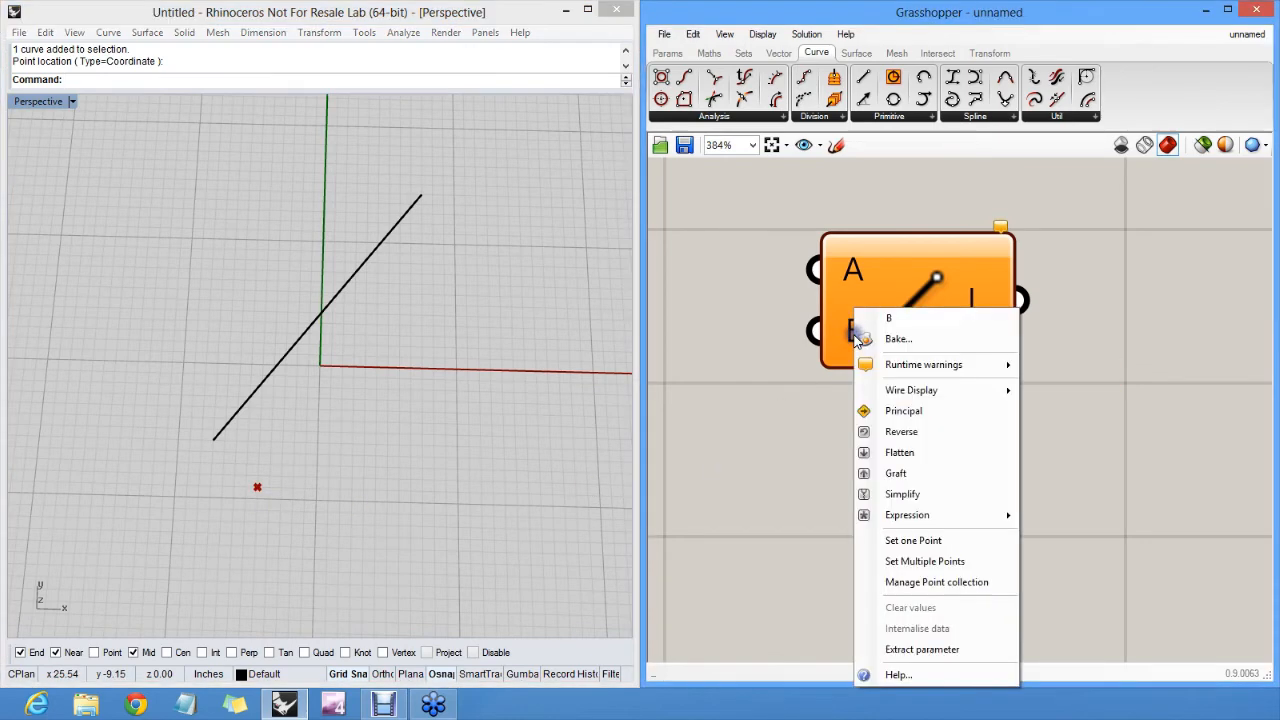
pyautogui.click(934, 540)
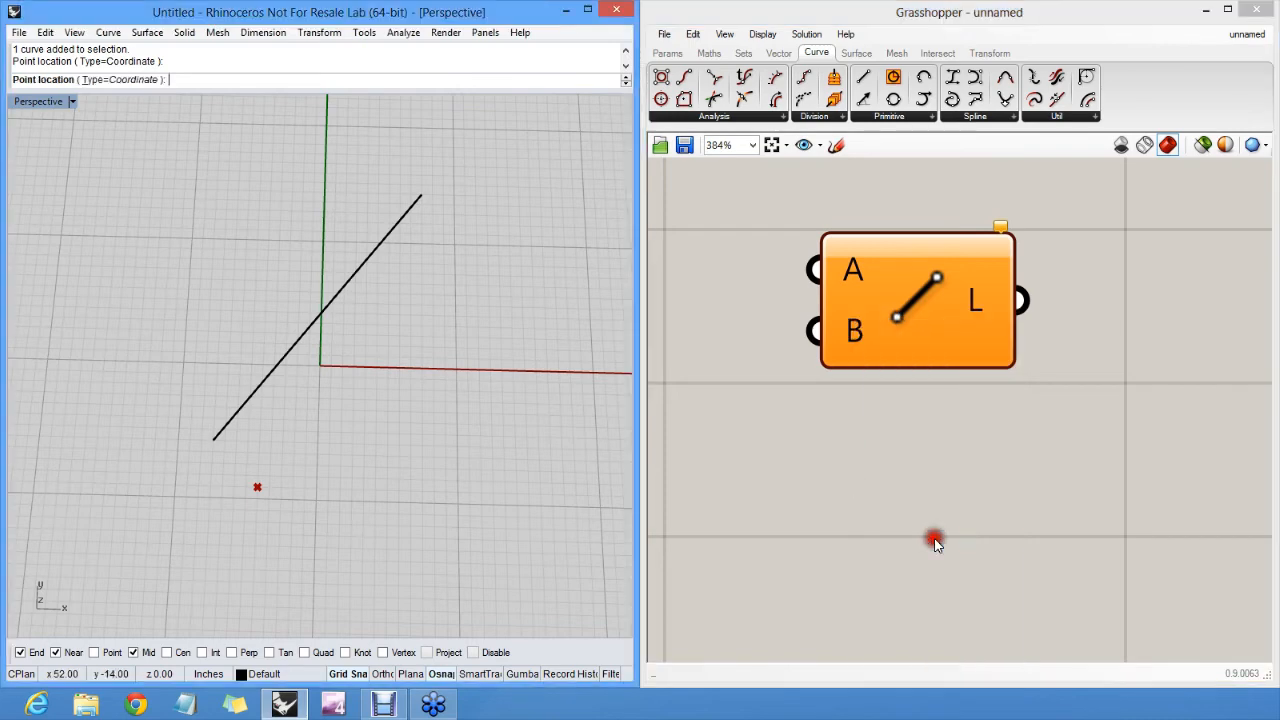
pyautogui.click(487, 236)
pyautogui.moveTo(527, 357); pyautogui.dragTo(420, 390, button='right')
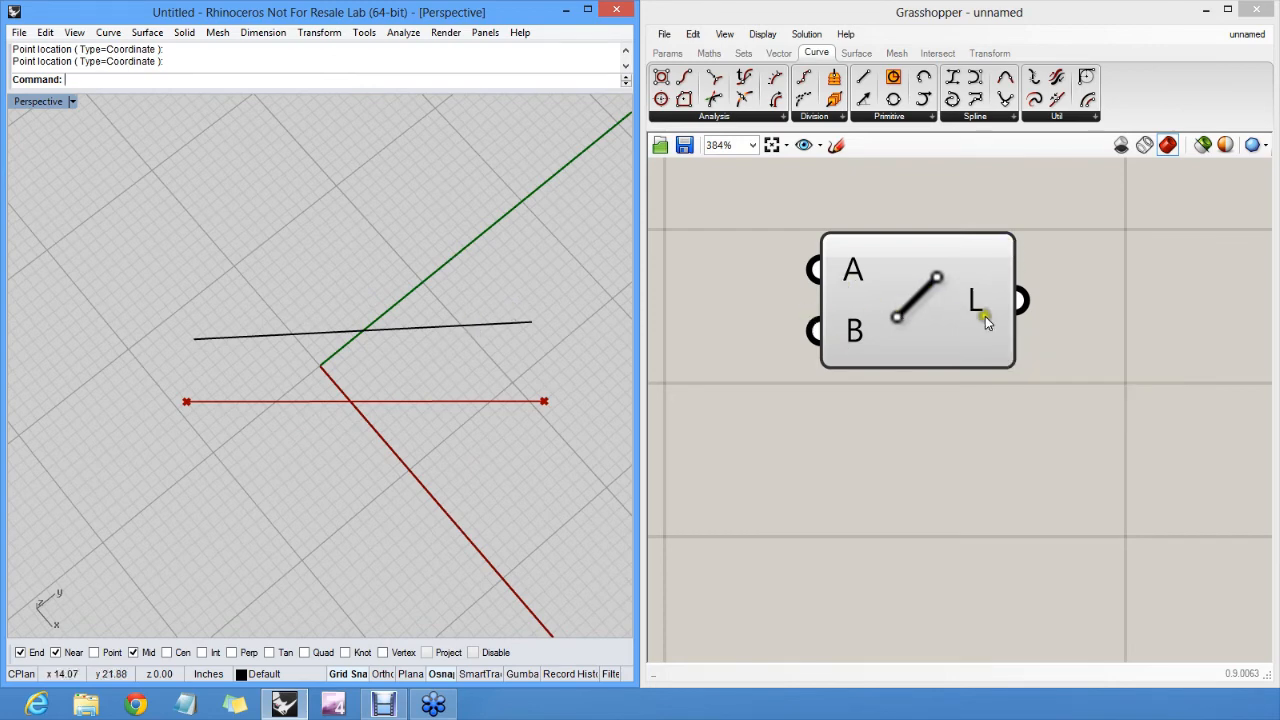
# Examine the Line component's inputs A and B and its output L on the canvas
pyautogui.moveTo(972, 309)
pyautogui.moveTo(795, 219); pyautogui.dragTo(1036, 376)
pyautogui.moveTo(814, 210); pyautogui.dragTo(880, 386)
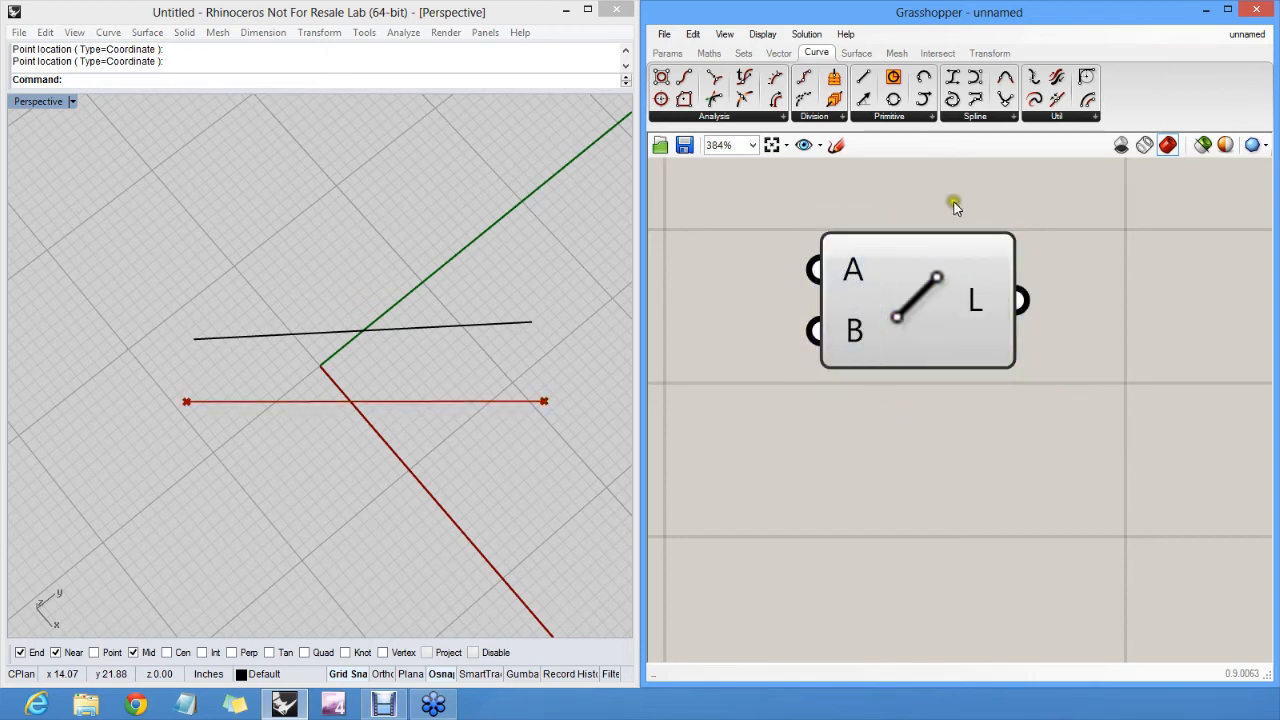
pyautogui.moveTo(950, 201); pyautogui.dragTo(1016, 385)
# Try to select the preview line's end points in the Perspective view, and highlight the preview by selecting the Line component
pyautogui.moveTo(371, 437); pyautogui.dragTo(508, 428, button='right')
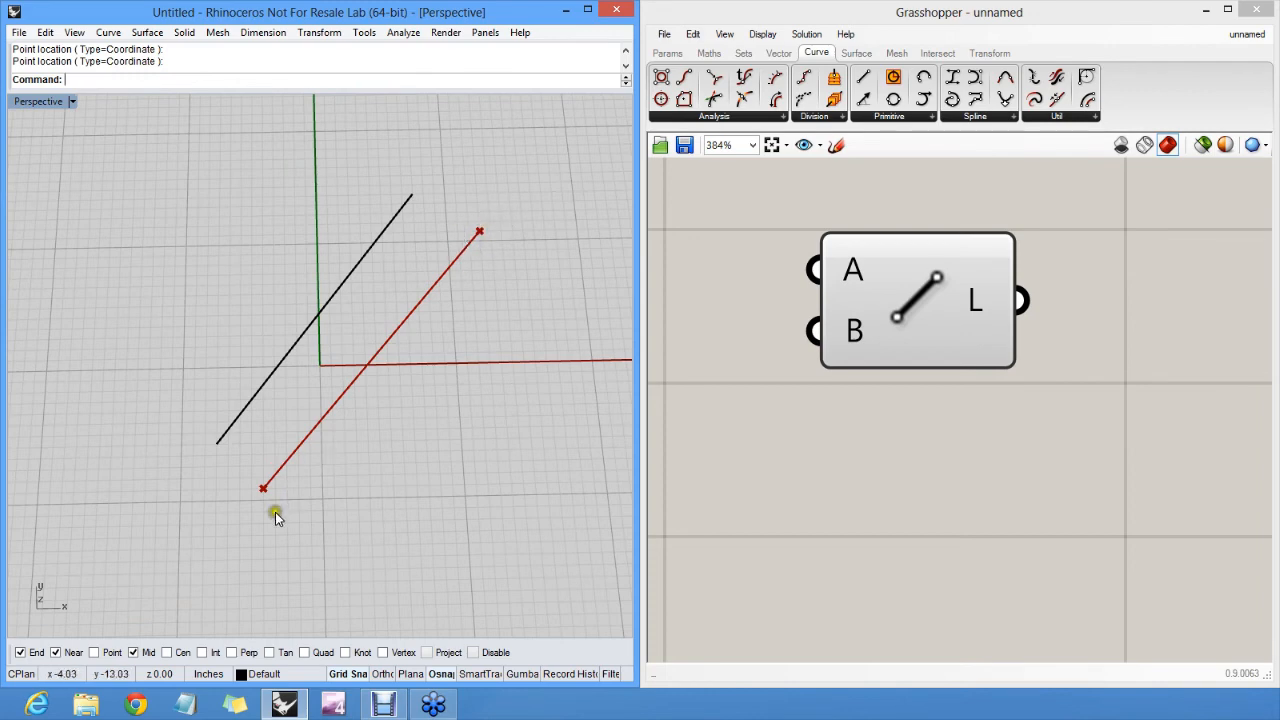
pyautogui.moveTo(506, 214); pyautogui.dragTo(443, 270)
pyautogui.moveTo(299, 501); pyautogui.dragTo(257, 481)
pyautogui.moveTo(389, 406)
pyautogui.mouseDown(button='right')
pyautogui.moveTo(391, 246)
pyautogui.moveTo(400, 406)
pyautogui.moveTo(391, 400)
pyautogui.mouseUp(button='right')
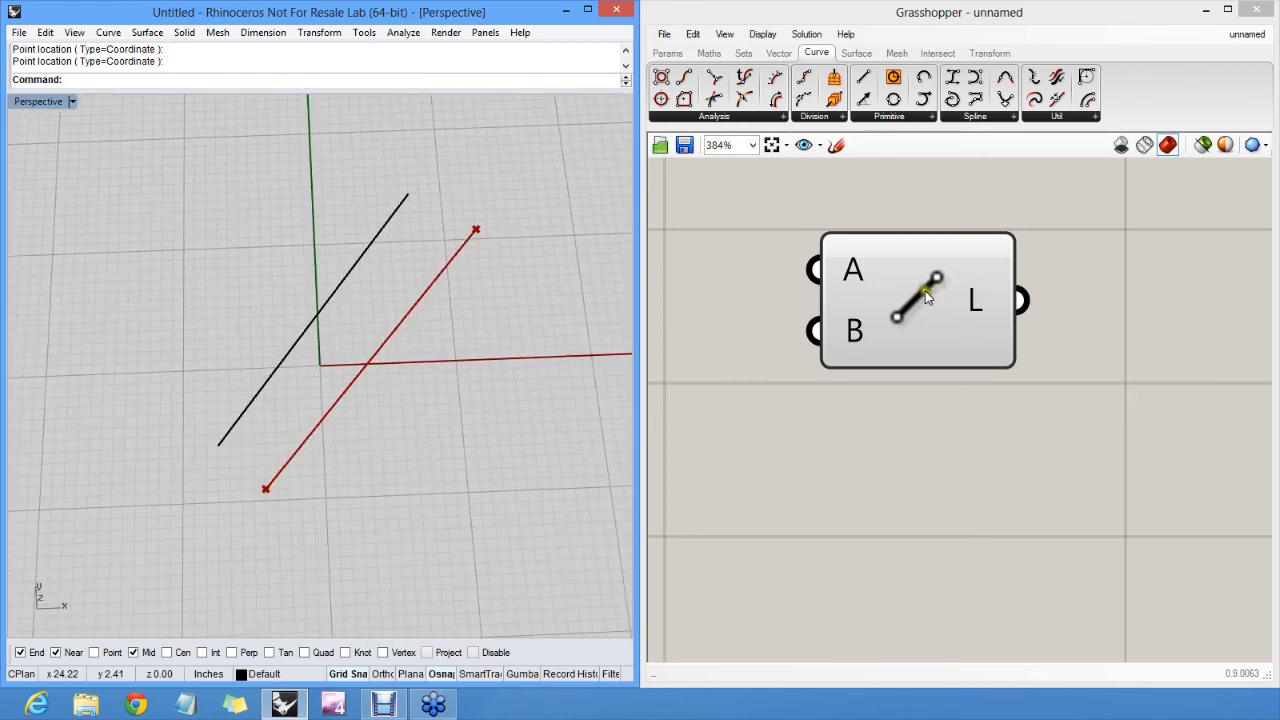
pyautogui.click(928, 297)
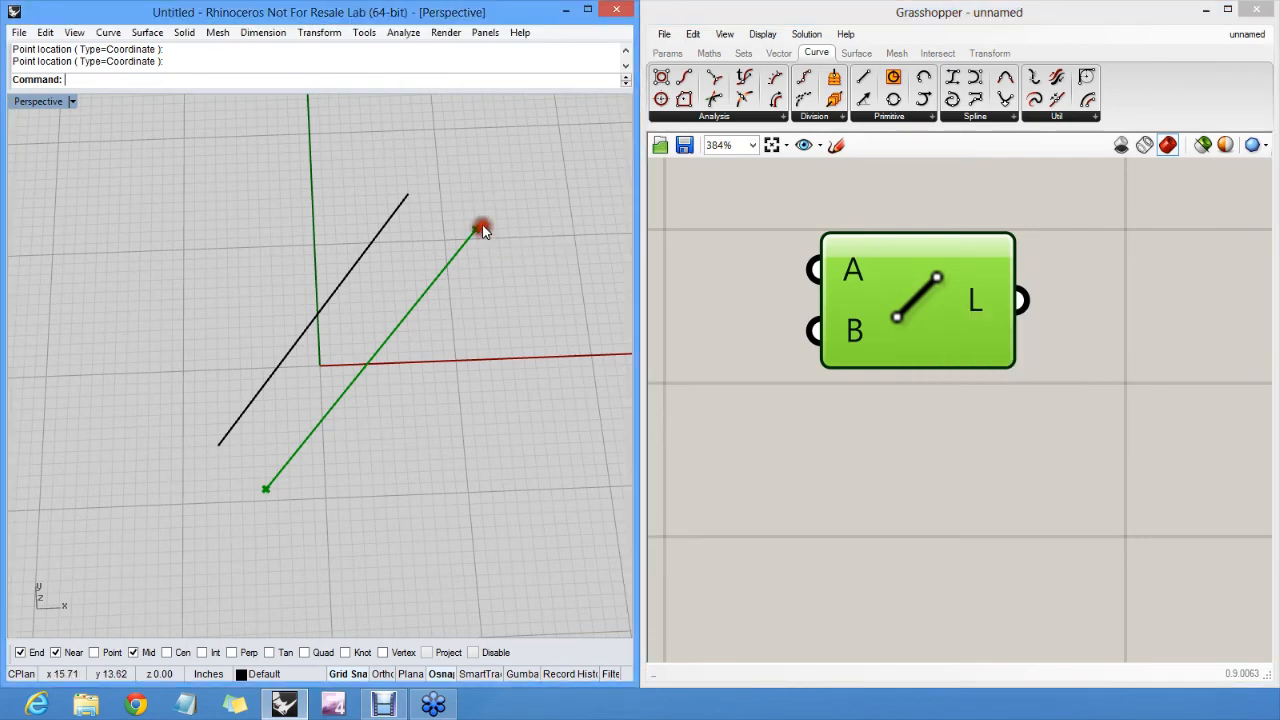
pyautogui.click(751, 207)
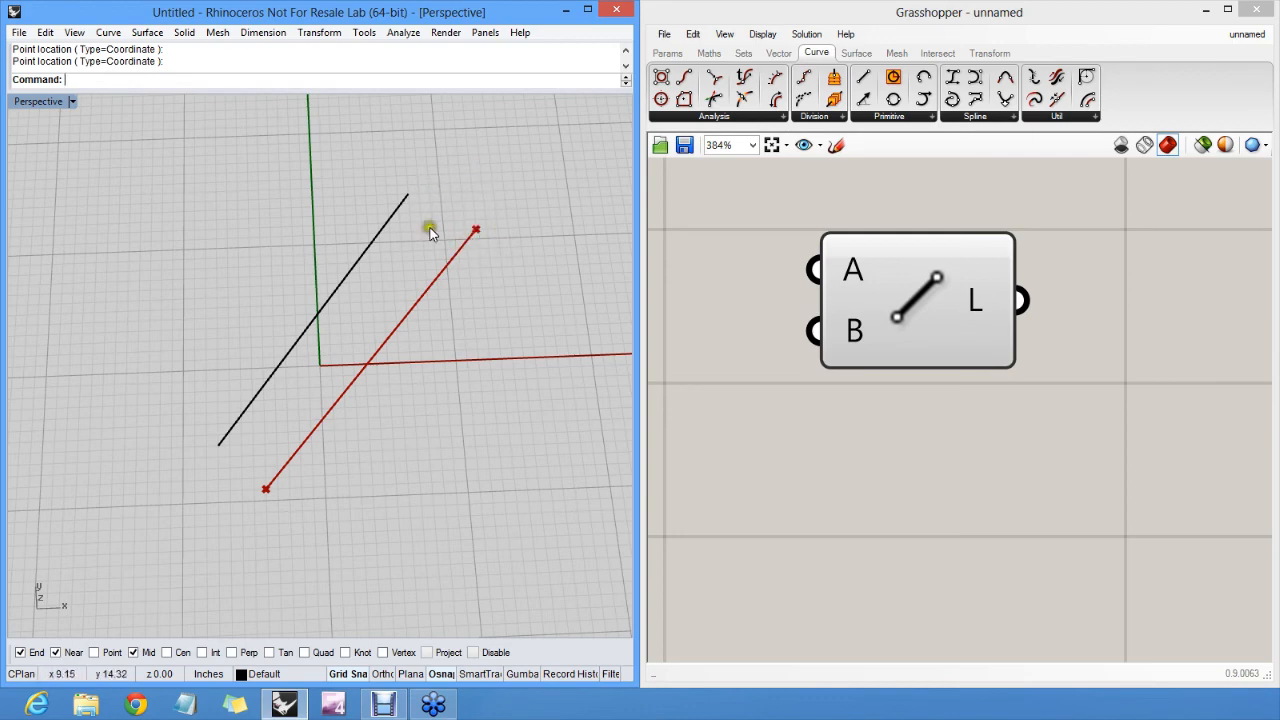
# Turn on the black Rhino line's control points, move its upper end point slightly, and turn the control points off again
pyautogui.click(400, 205)
pyautogui.press('F10')
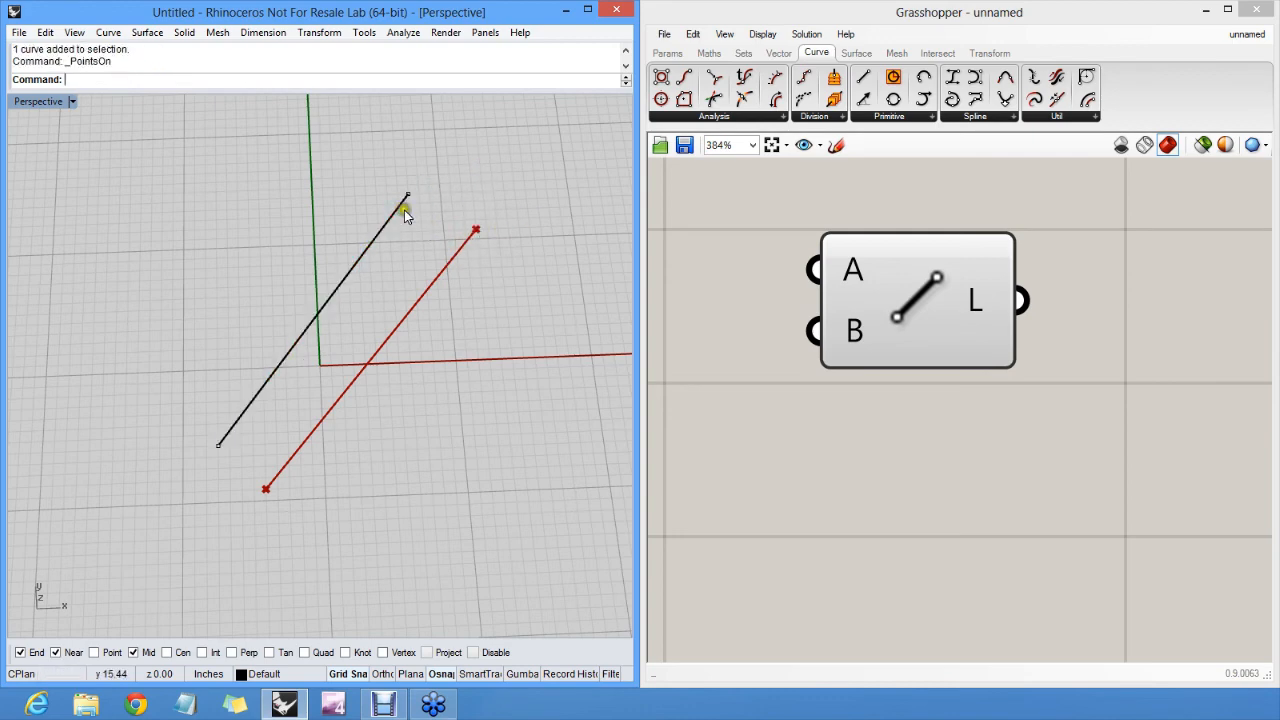
pyautogui.click(408, 195)
pyautogui.moveTo(409, 197); pyautogui.dragTo(434, 148)
pyautogui.moveTo(434, 148); pyautogui.dragTo(399, 198)
pyautogui.click(493, 207)
pyautogui.press('Escape')
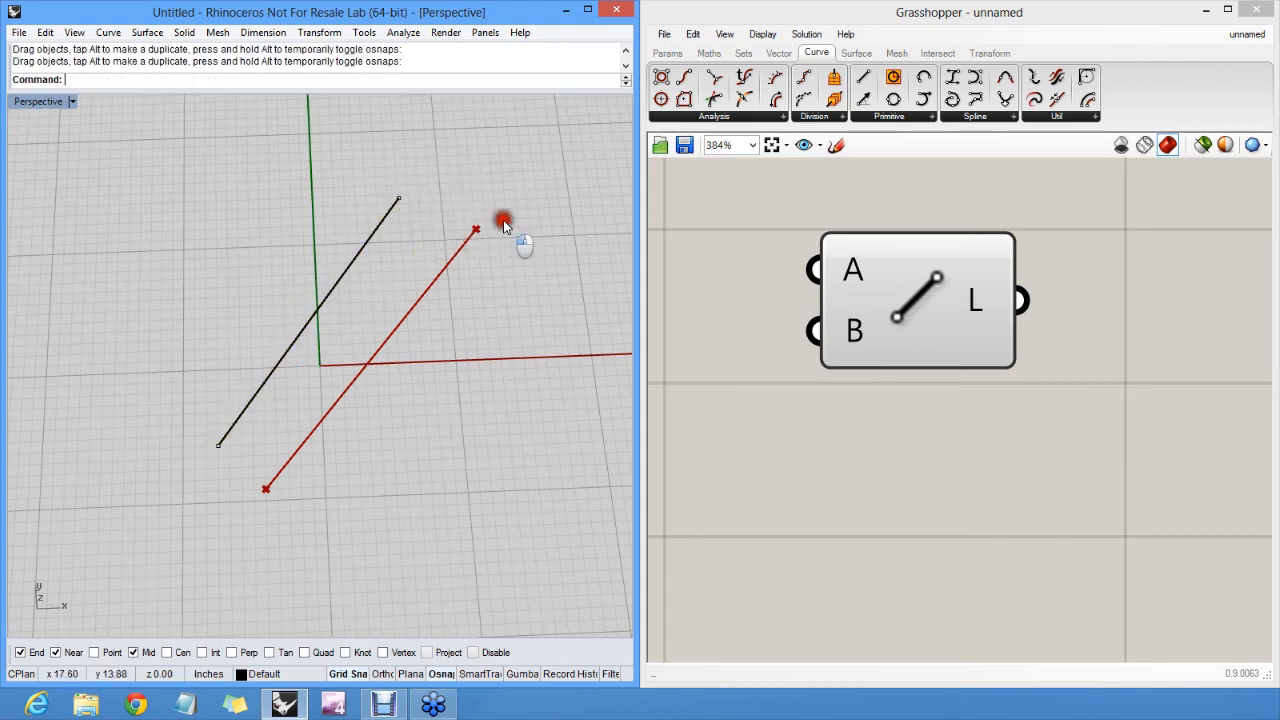
pyautogui.click(461, 247)
# Place two Rhino point objects in the Perspective view, one beside each end of the red preview line, and check that each can be selected
pyautogui.moveTo(463, 307); pyautogui.dragTo(399, 329, button='right')
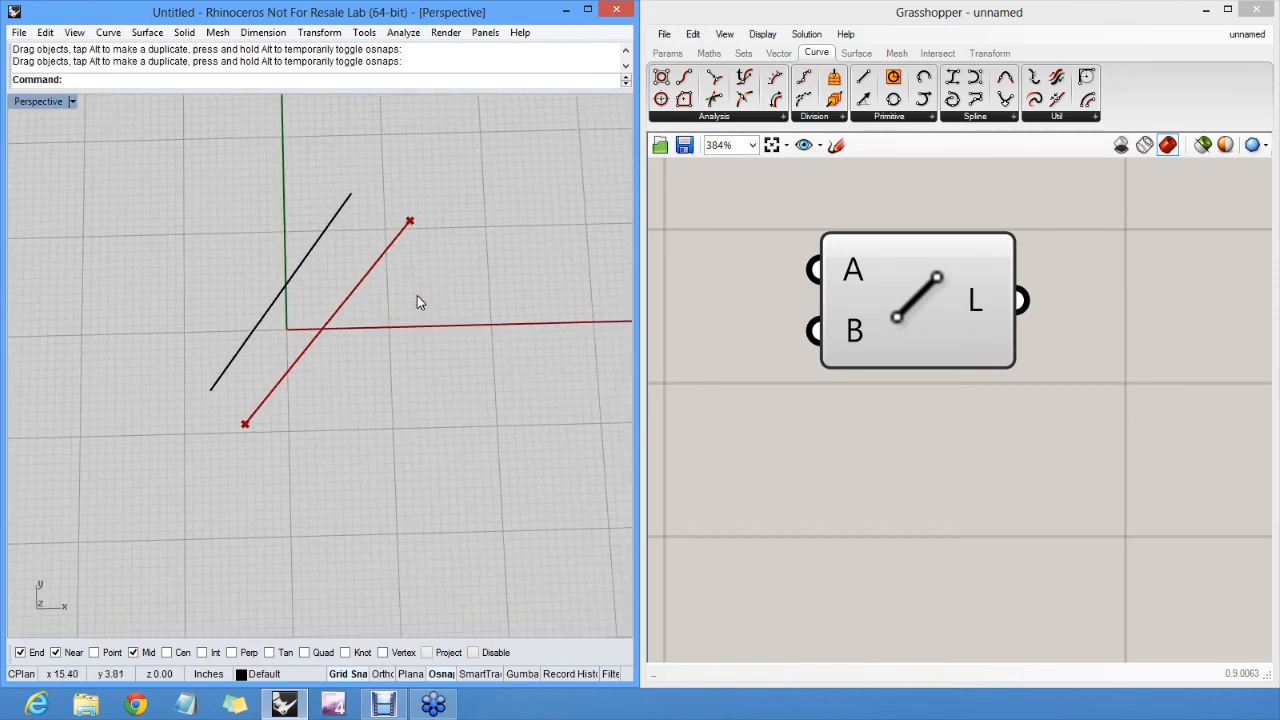
pyautogui.write('Point')
pyautogui.press('Return')
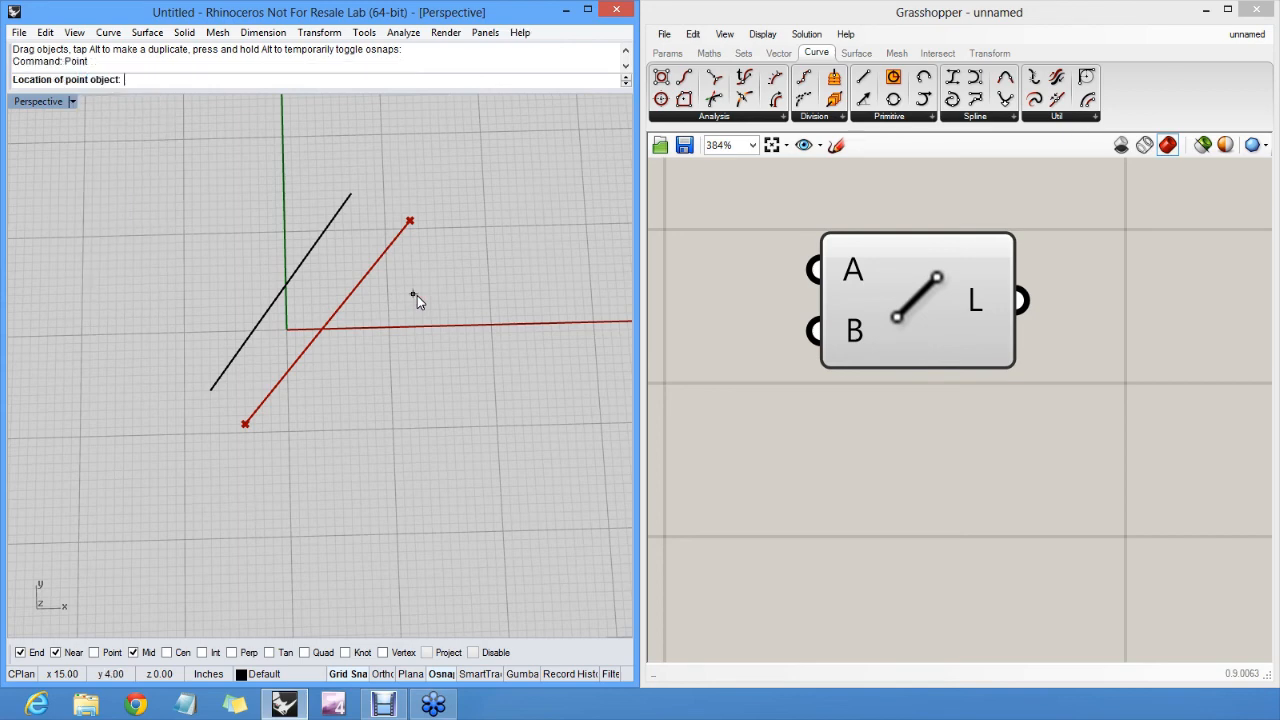
pyautogui.click(443, 227)
pyautogui.rightClick(381, 358)
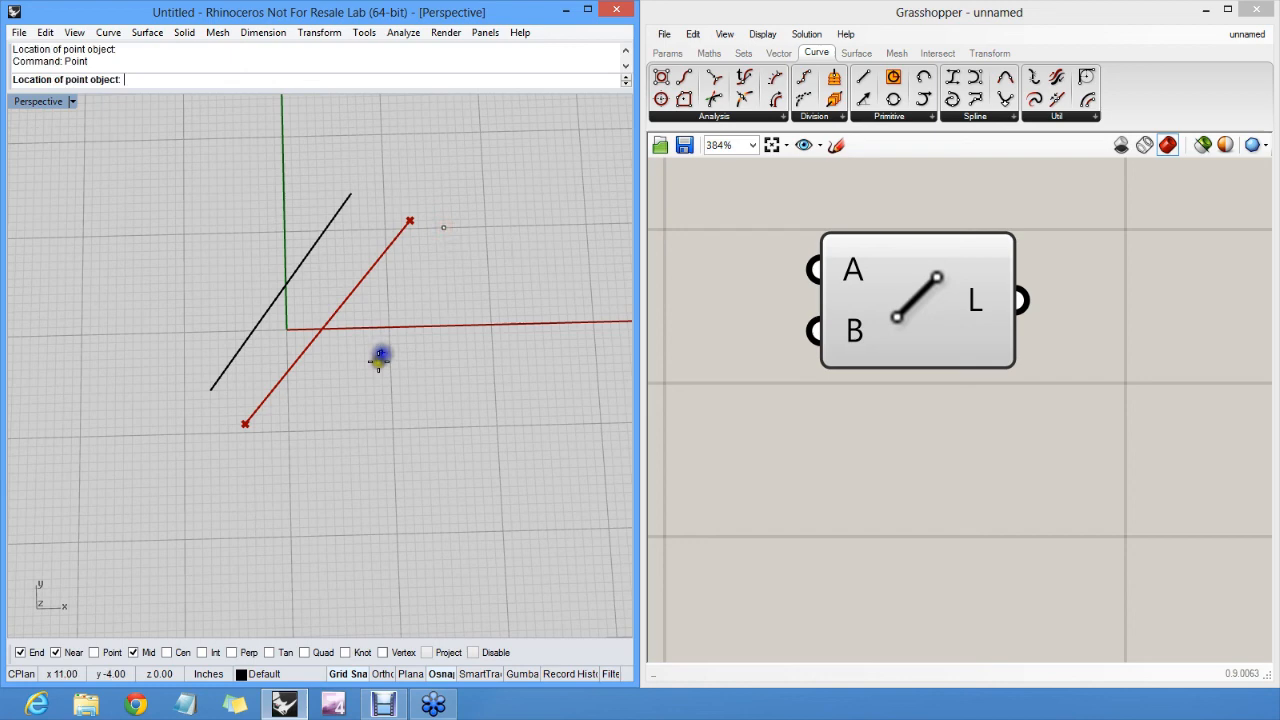
pyautogui.click(340, 429)
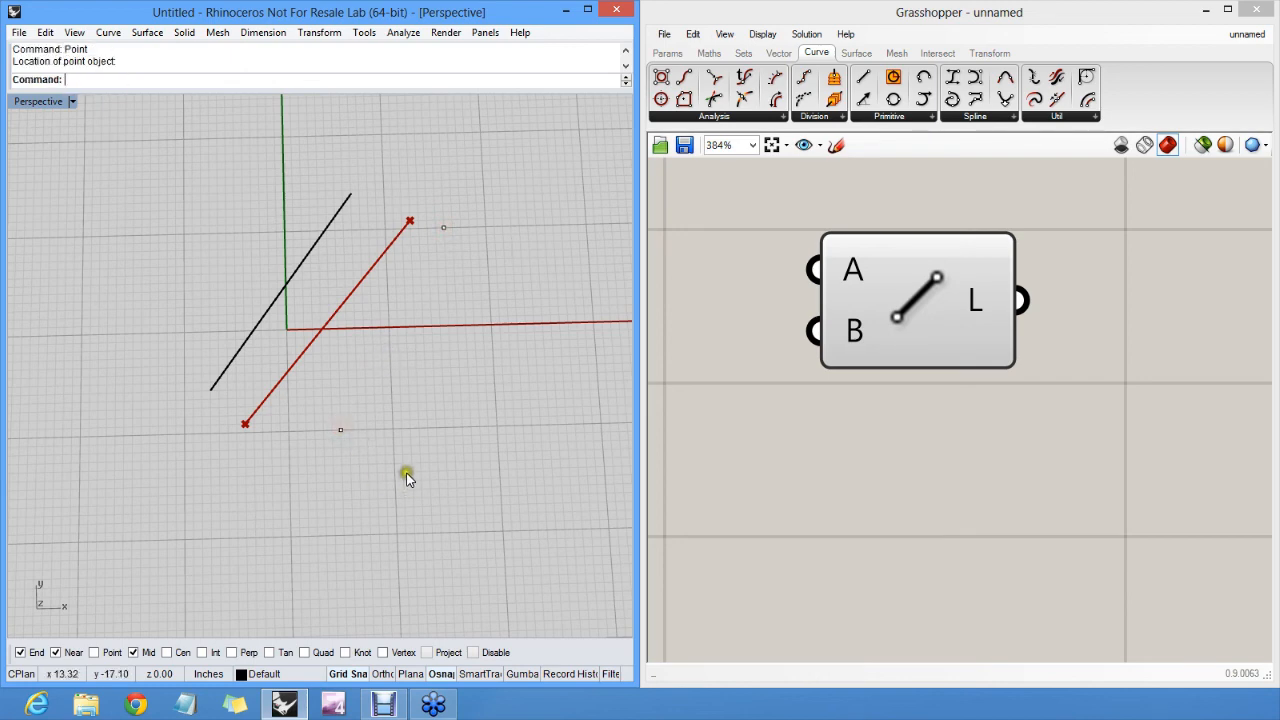
pyautogui.click(444, 228)
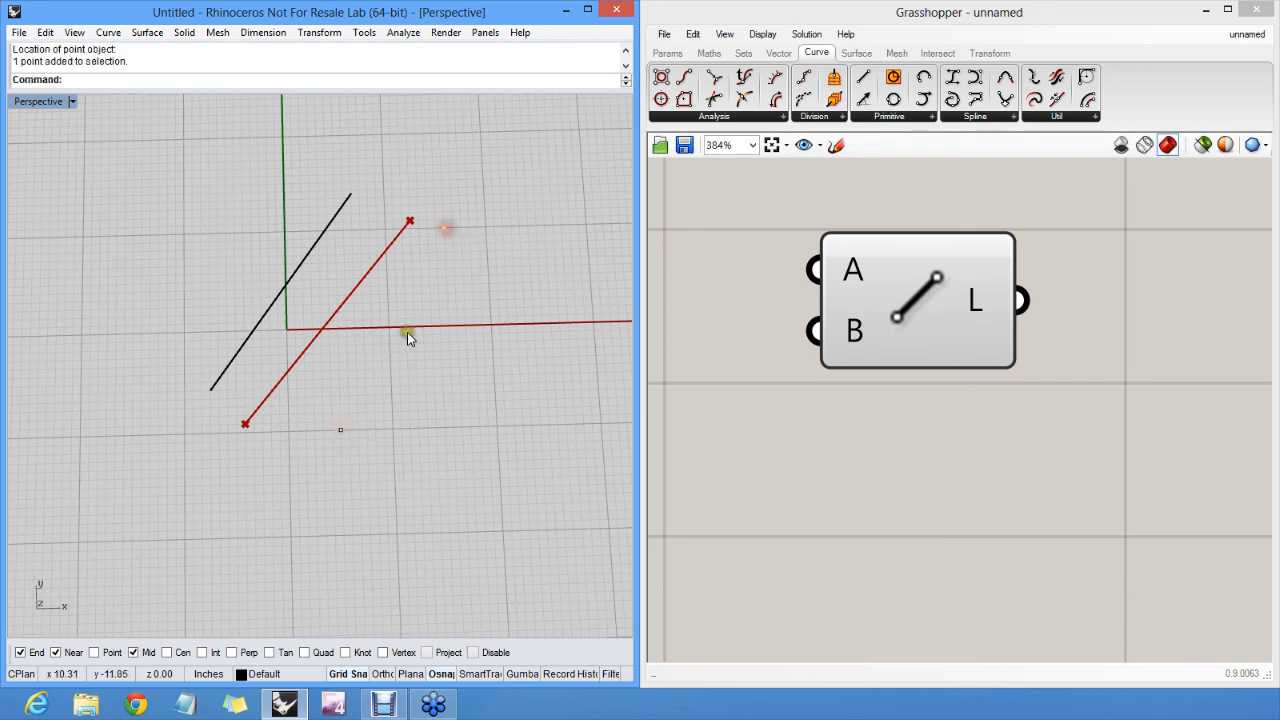
pyautogui.click(341, 431)
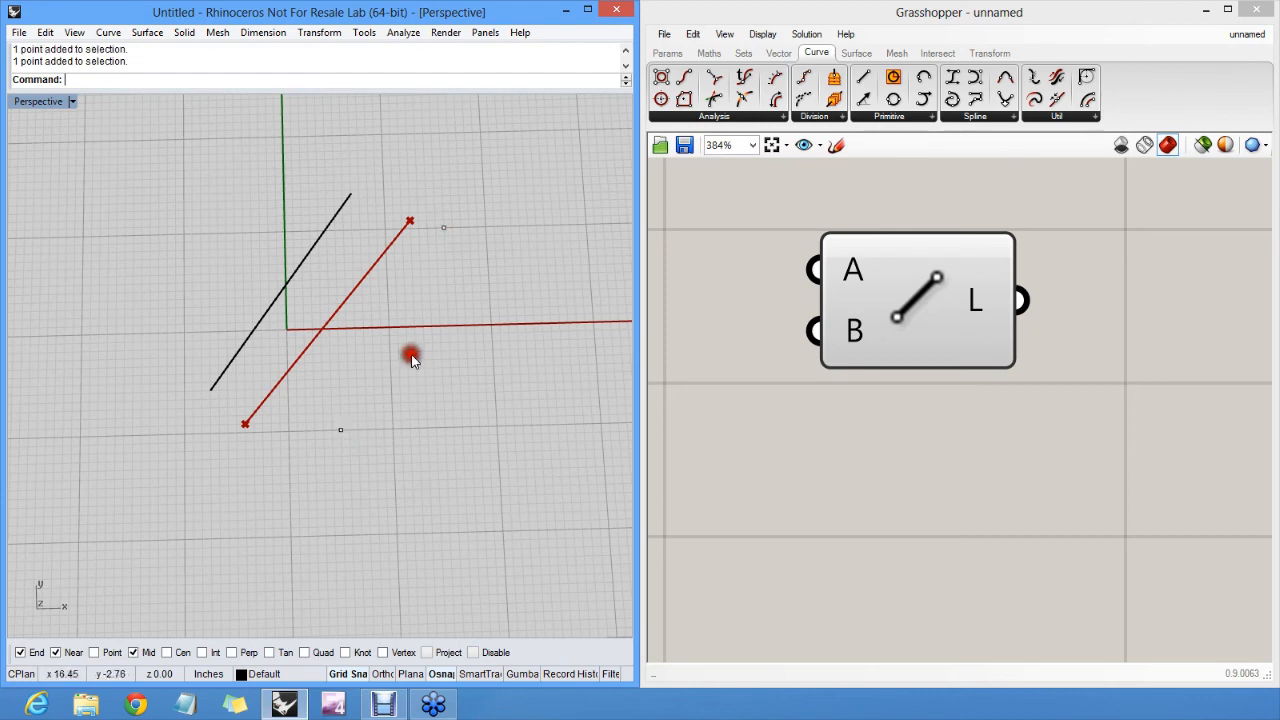
# Set the Line component's start point A to reference the upper Rhino point object, using the Point type instead of Coordinate
pyautogui.rightClick(853, 273)
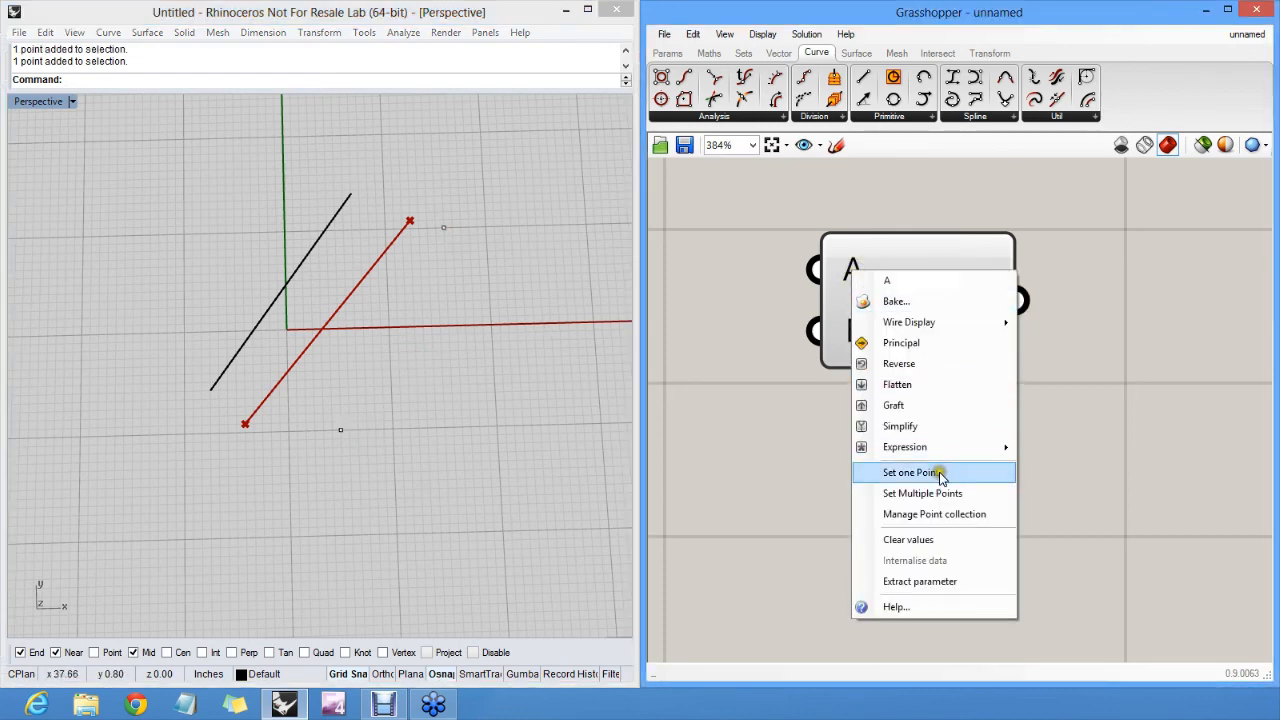
pyautogui.click(912, 472)
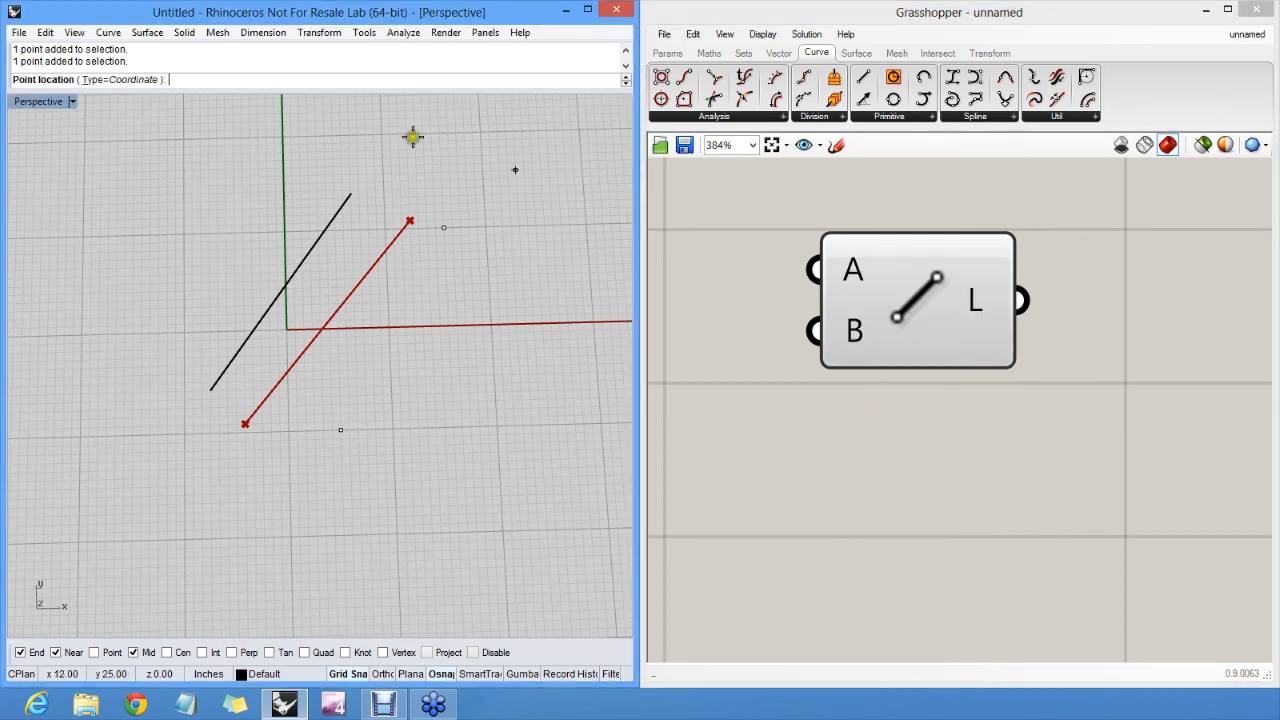
pyautogui.click(143, 81)
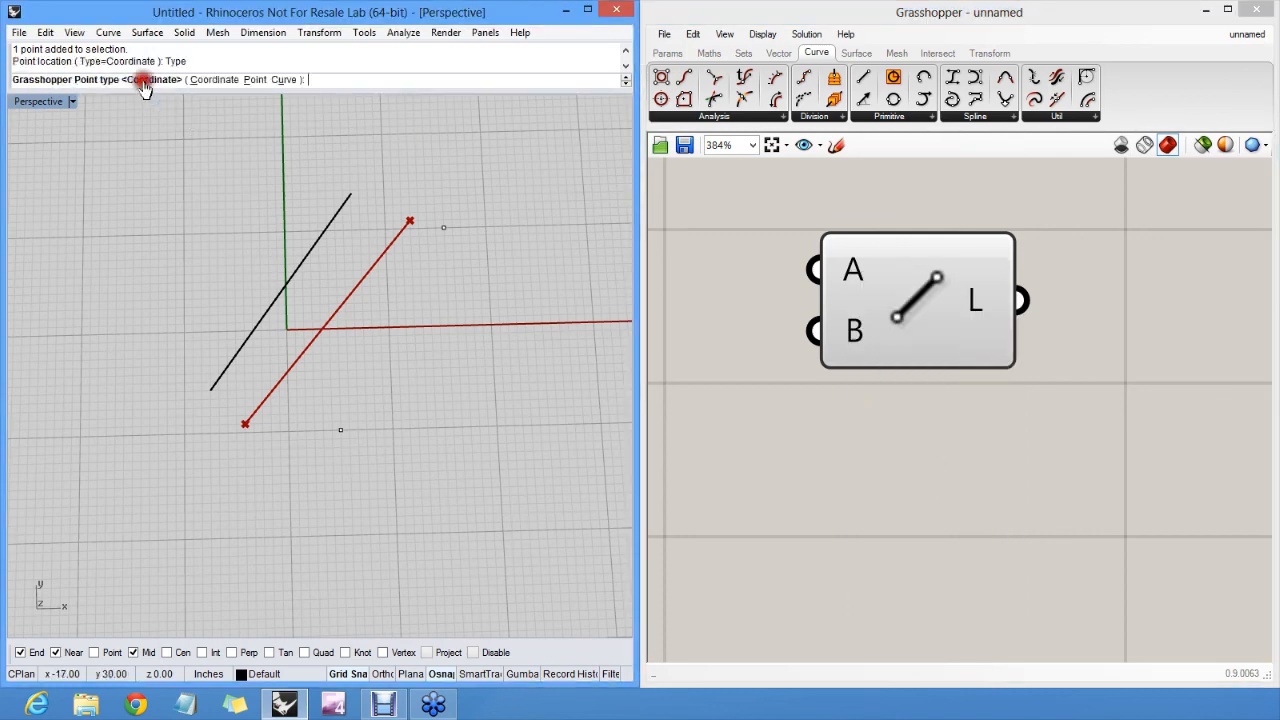
pyautogui.click(255, 80)
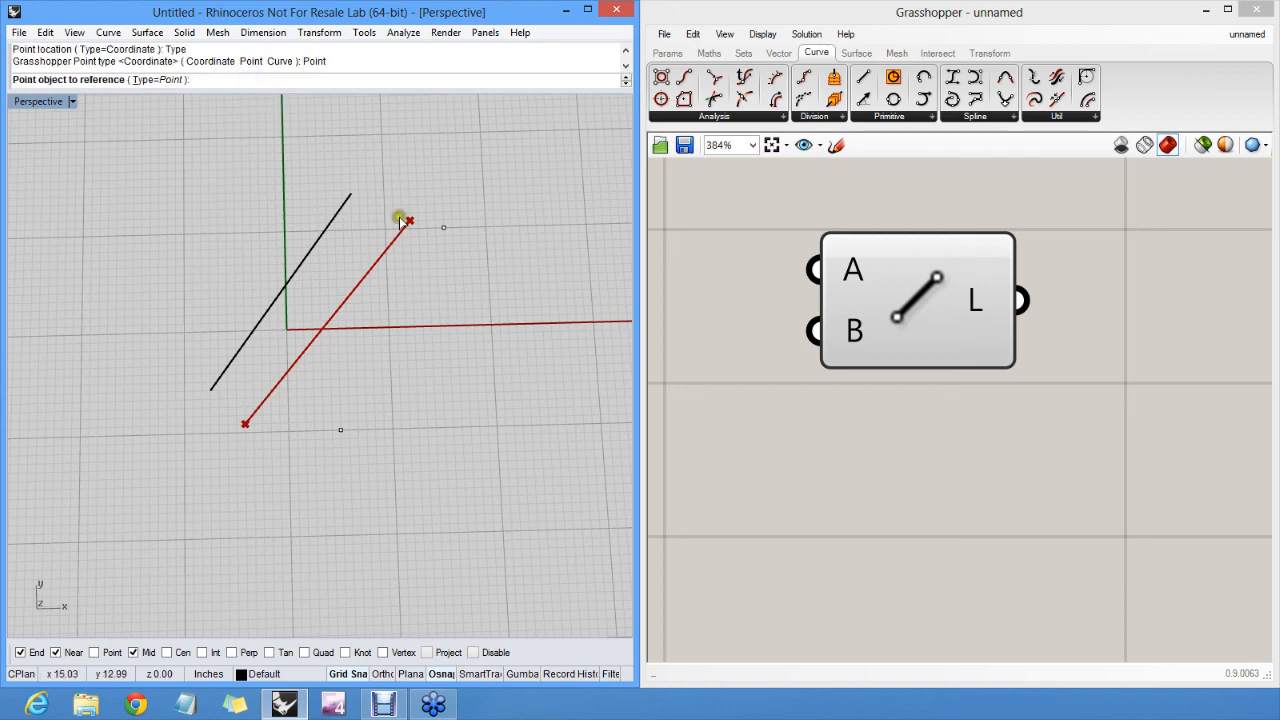
pyautogui.click(445, 229)
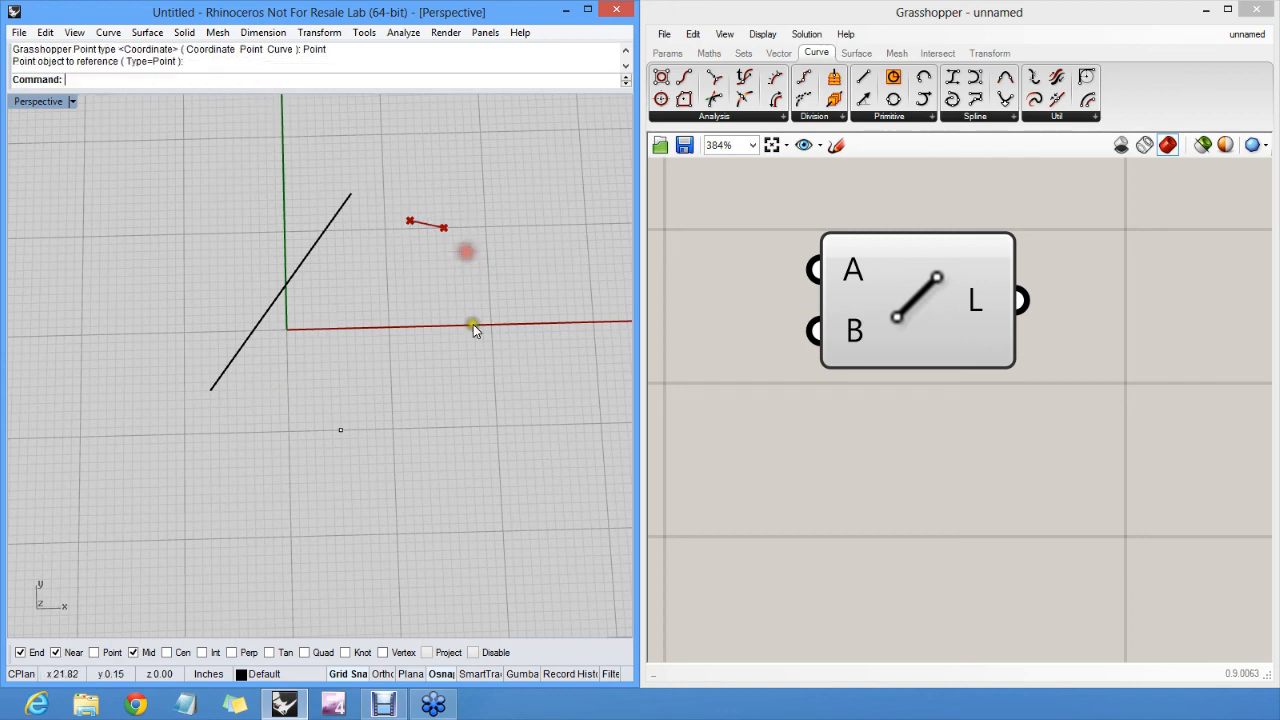
# Set end point B to reference the lower Rhino point object with the Point type, and move that point closer to the black line
pyautogui.rightClick(853, 333)
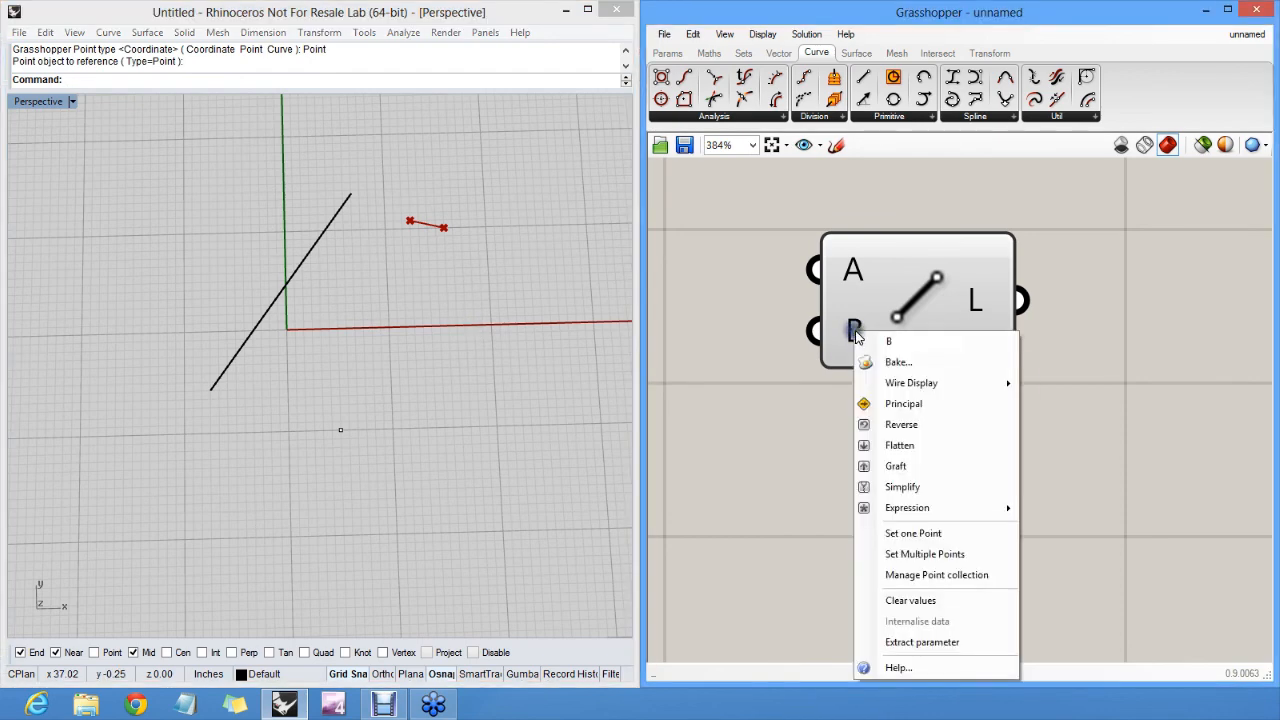
pyautogui.click(930, 533)
pyautogui.click(256, 80)
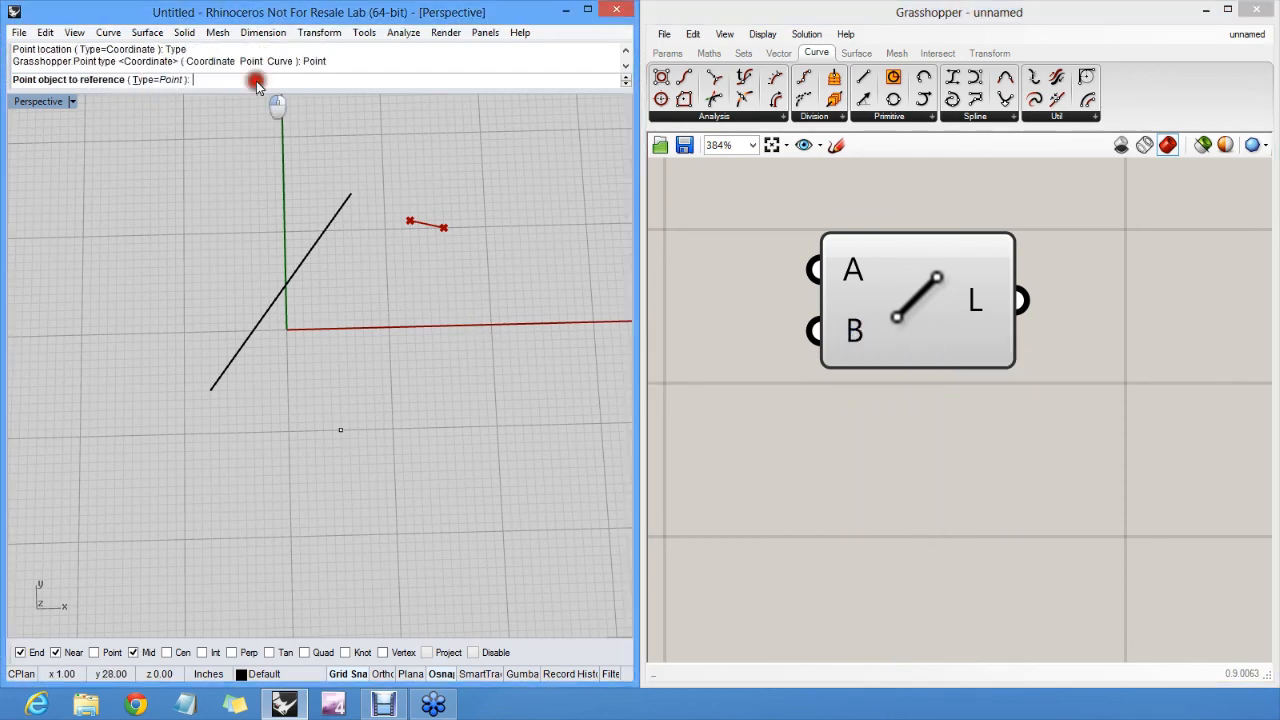
pyautogui.click(341, 433)
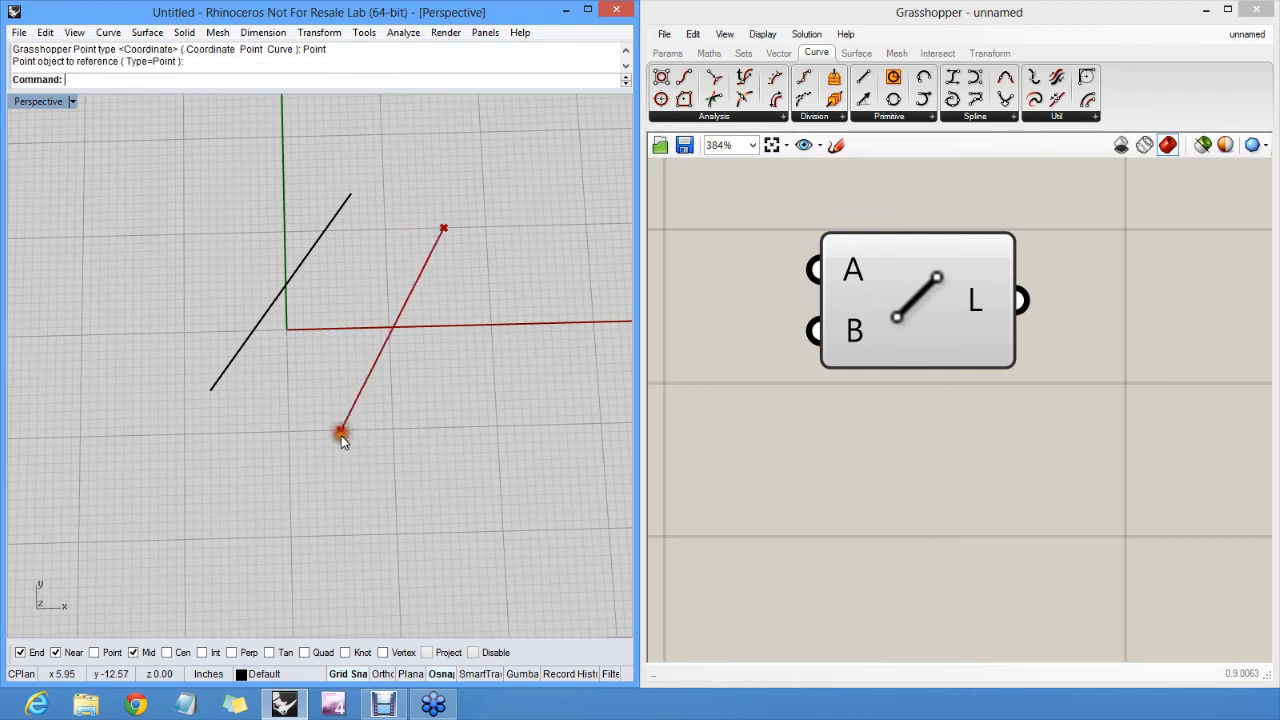
pyautogui.rightClick(418, 482)
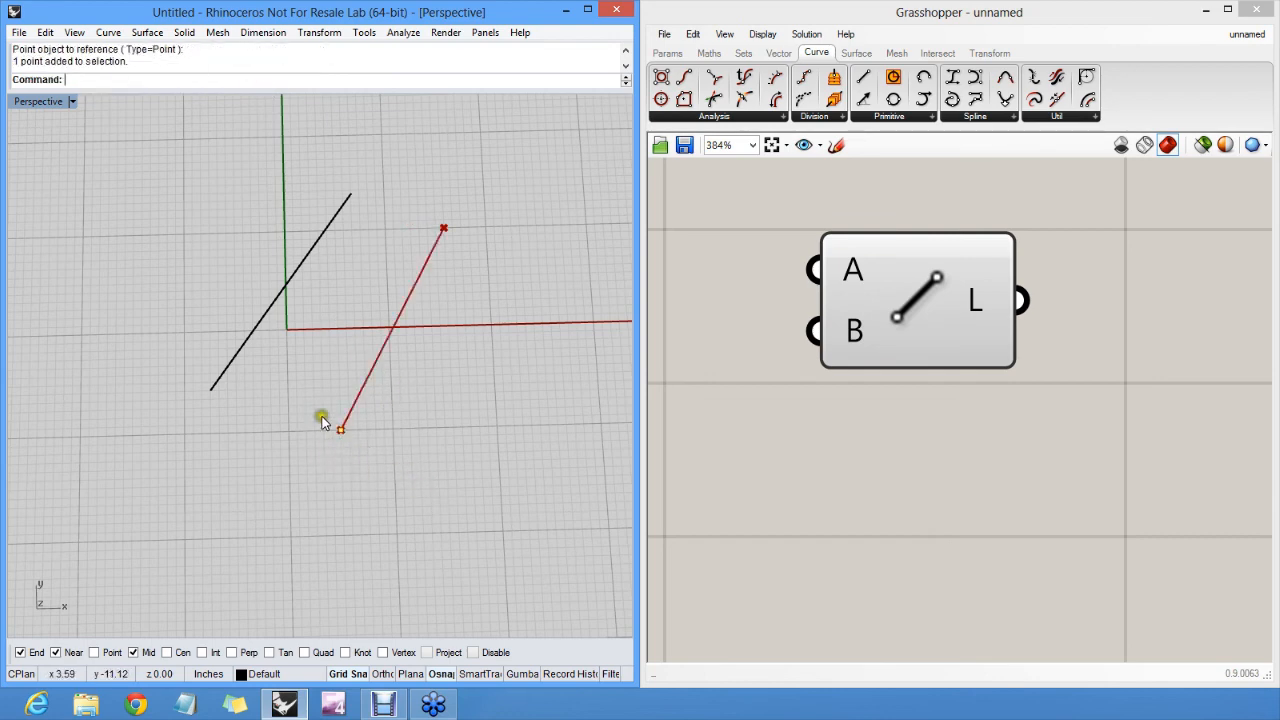
pyautogui.moveTo(341, 433); pyautogui.dragTo(289, 406)
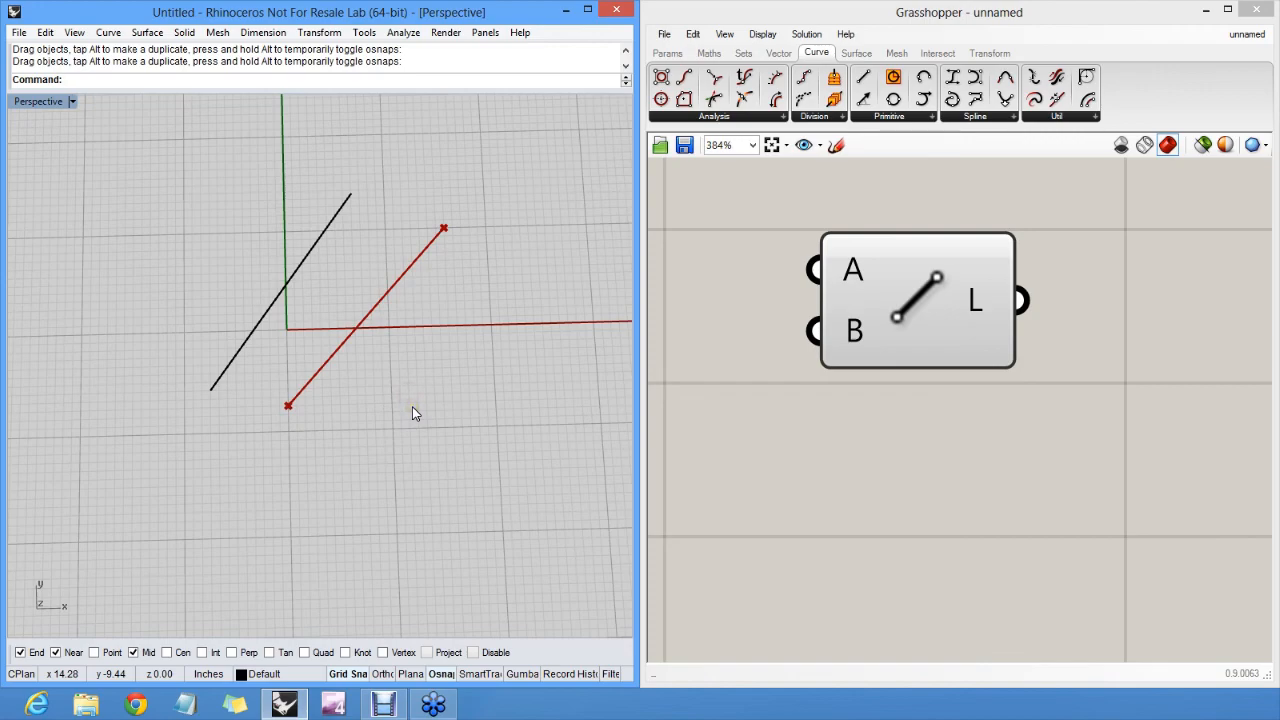